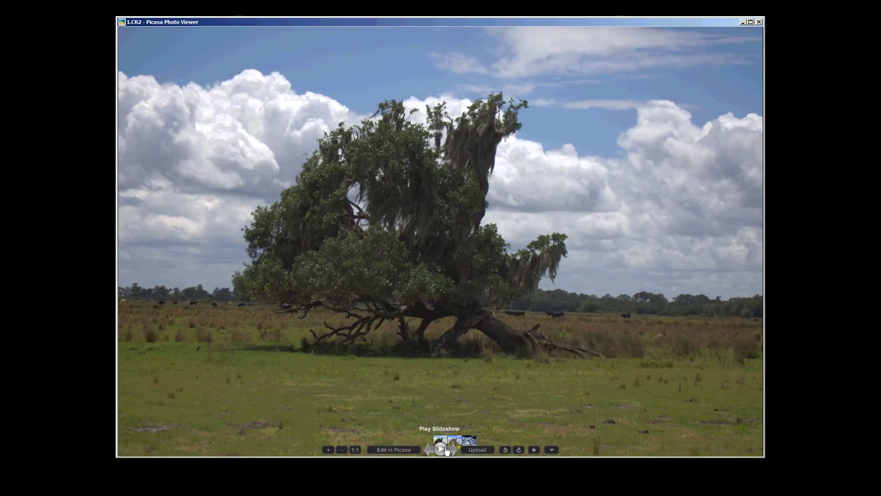
# Step: Advance Picasa Photo Viewer to the HDR version of the oak photo, 2.tif
pyautogui.click(453, 451)
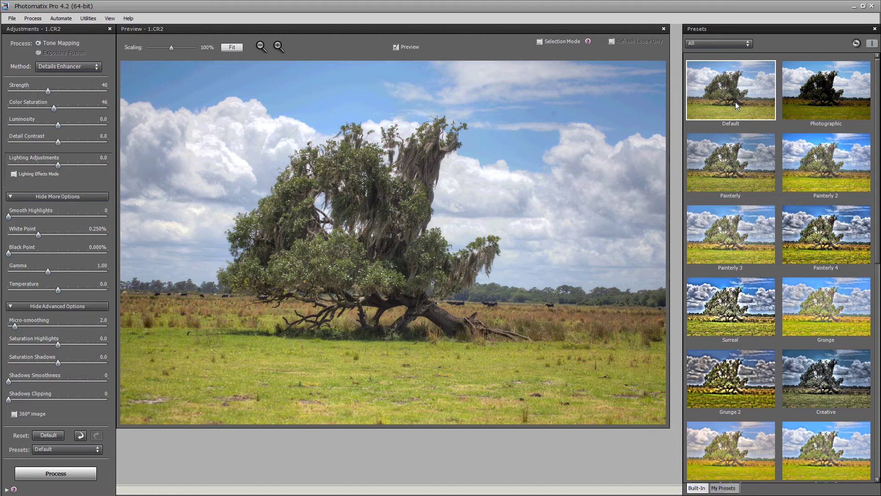
# Step: Apply the Painterly 2 preset and raise Color Saturation to 100
pyautogui.click(822, 174)
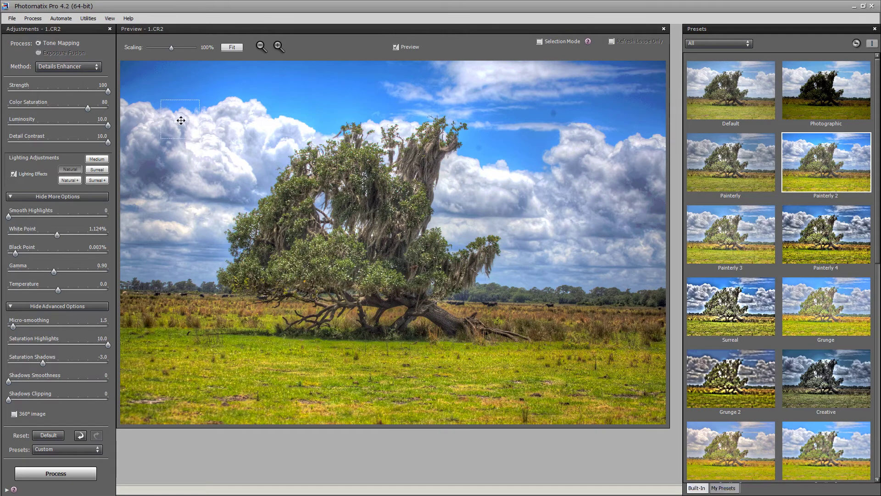
pyautogui.click(87, 109)
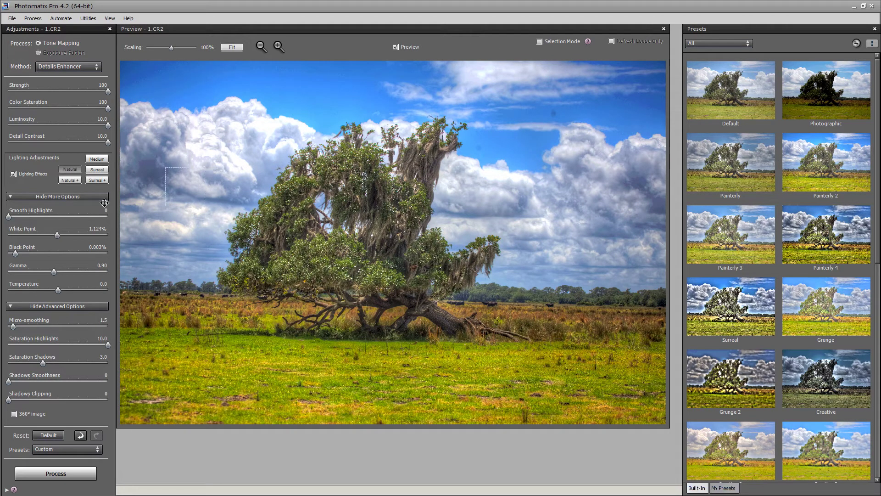
# Step: Set White Point and Black Point to 0.084% and Gamma to 0.70
pyautogui.moveTo(56, 236); pyautogui.dragTo(29, 236)
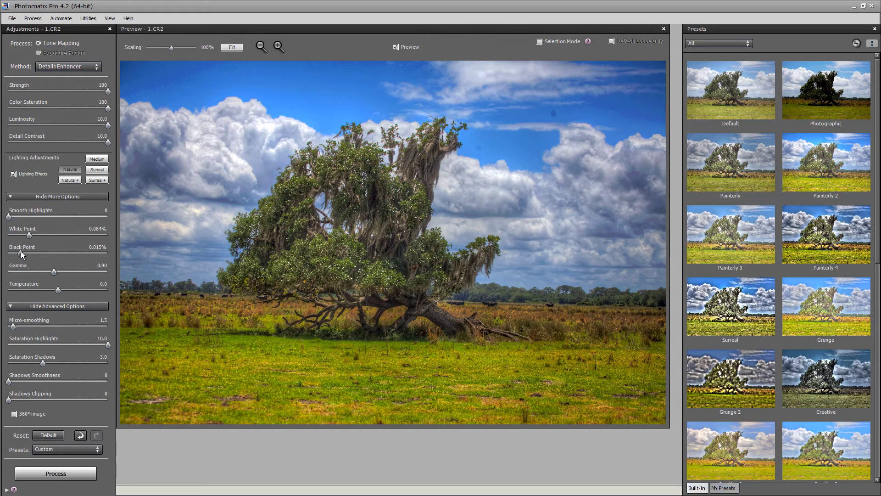
pyautogui.moveTo(21, 252); pyautogui.dragTo(29, 253)
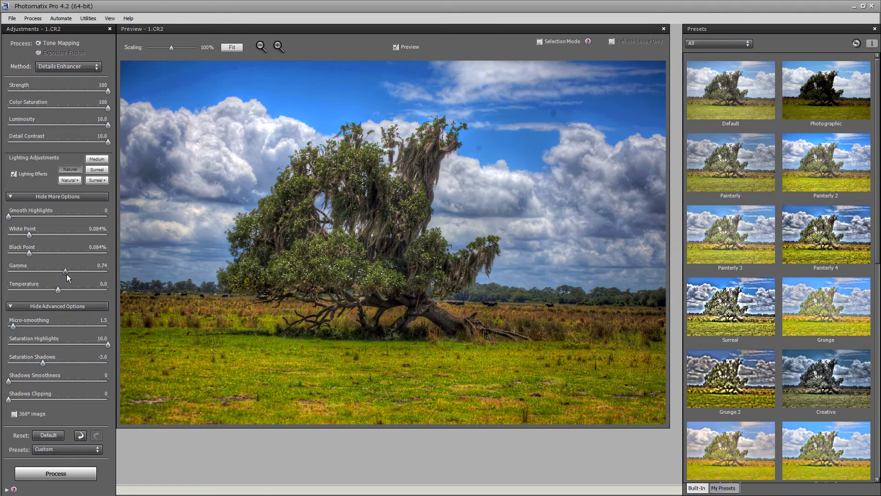
pyautogui.moveTo(66, 271); pyautogui.dragTo(71, 274)
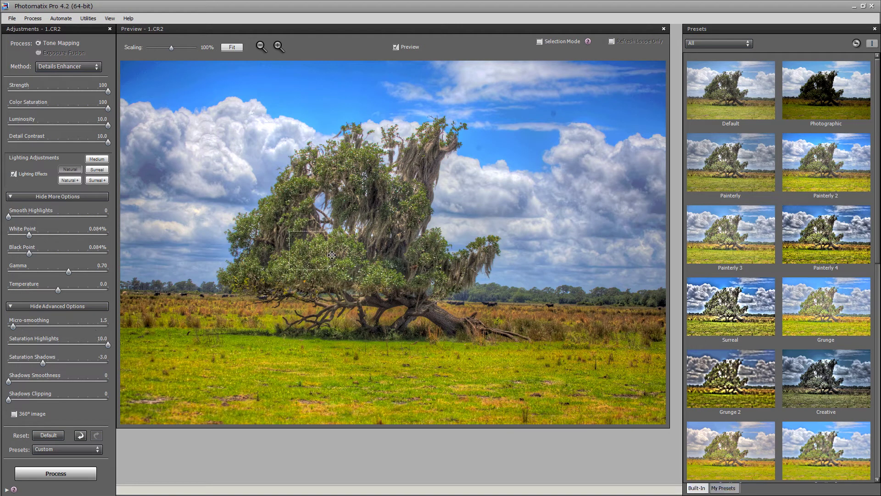
# Step: Set Micro-smoothing to 7.0 and Saturation Shadows to 0.0
pyautogui.moveTo(13, 326); pyautogui.dragTo(26, 324)
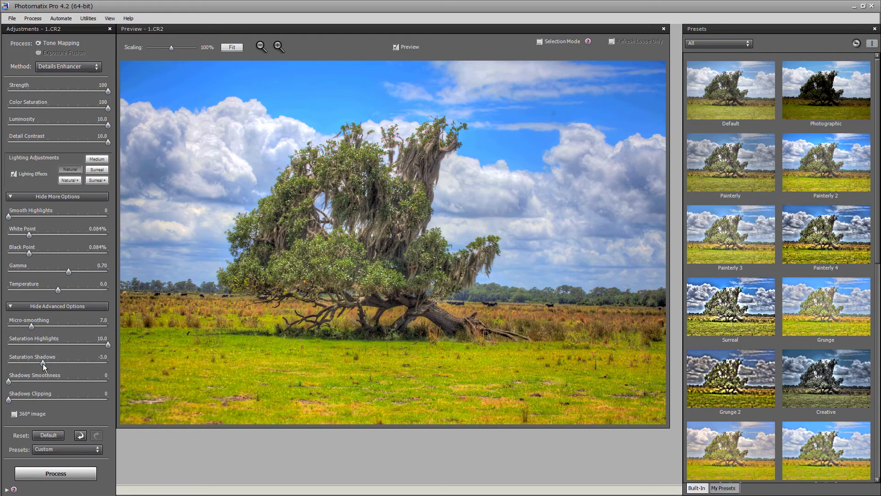
pyautogui.moveTo(50, 367); pyautogui.dragTo(56, 368)
pyautogui.press('Return')
# Step: Compare the tone-mapped preview with the original, then process the HDR result
pyautogui.click(396, 47)
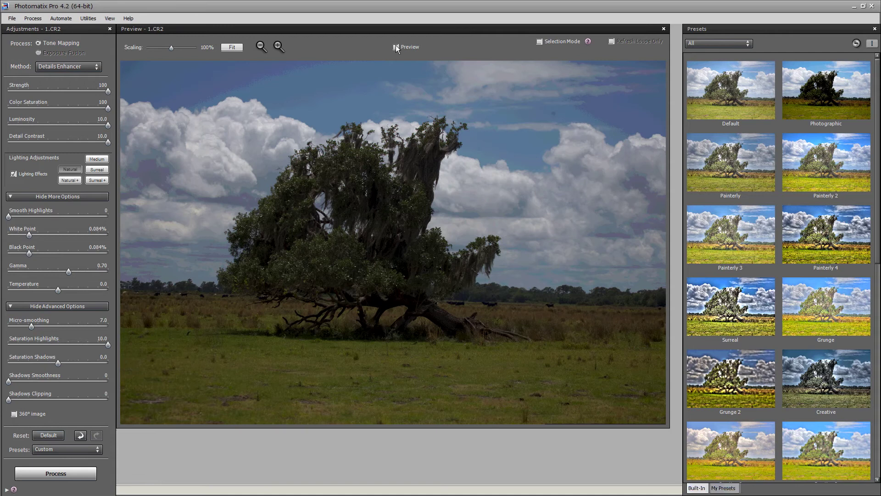
pyautogui.click(395, 47)
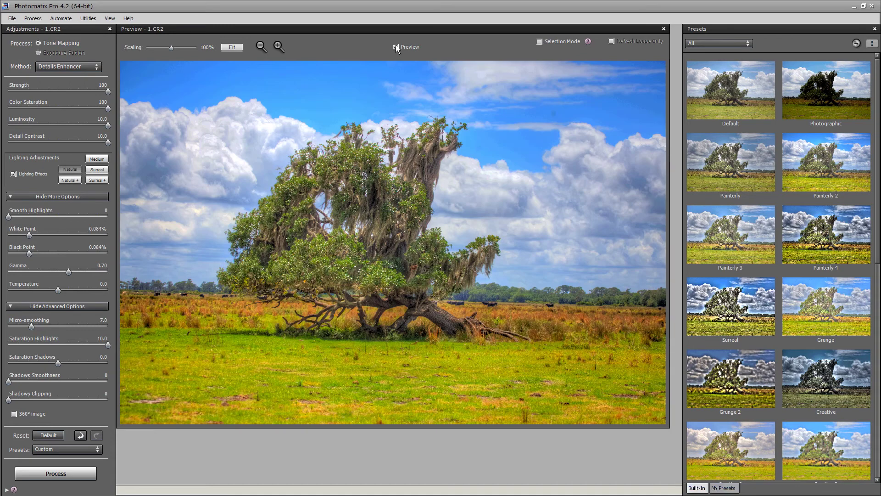
pyautogui.click(71, 475)
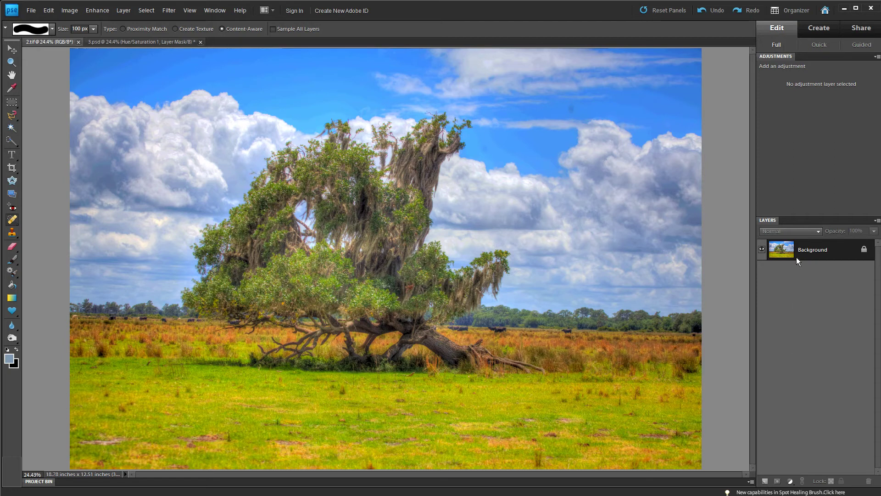
# Step: Add a Hue/Saturation adjustment layer with Master Saturation 50
pyautogui.click(790, 482)
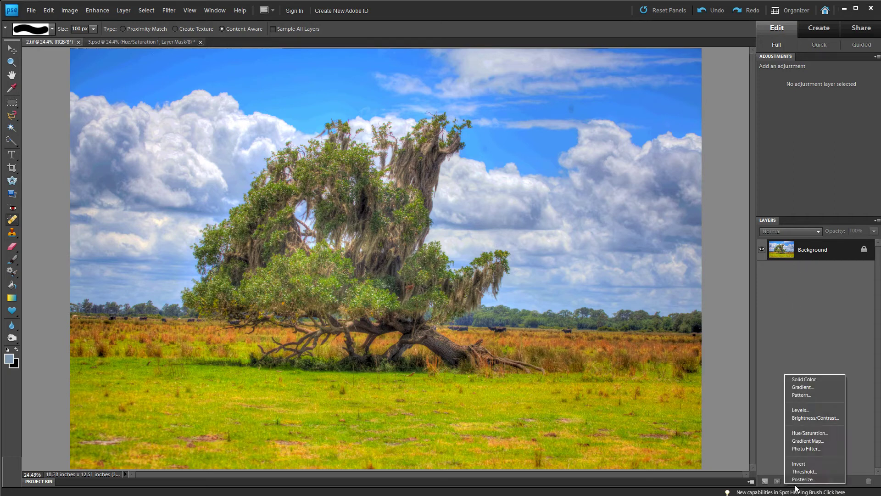
pyautogui.click(809, 434)
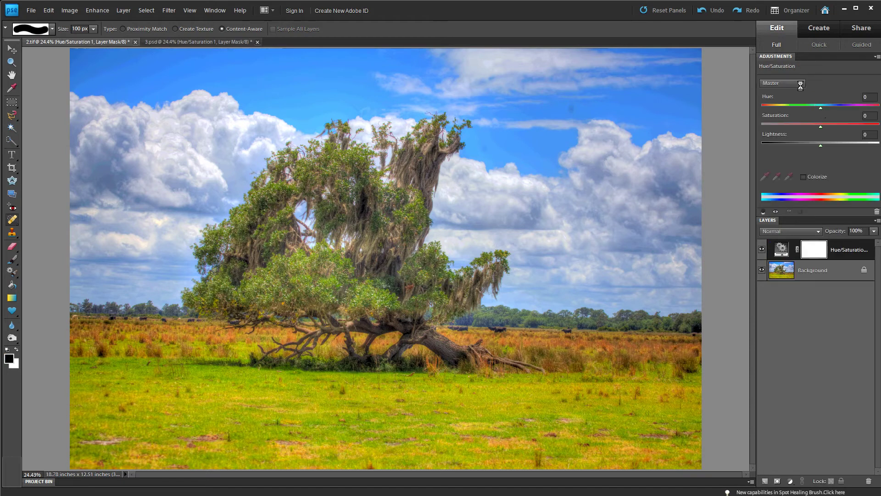
pyautogui.click(866, 115)
pyautogui.write('50')
pyautogui.press('Return')
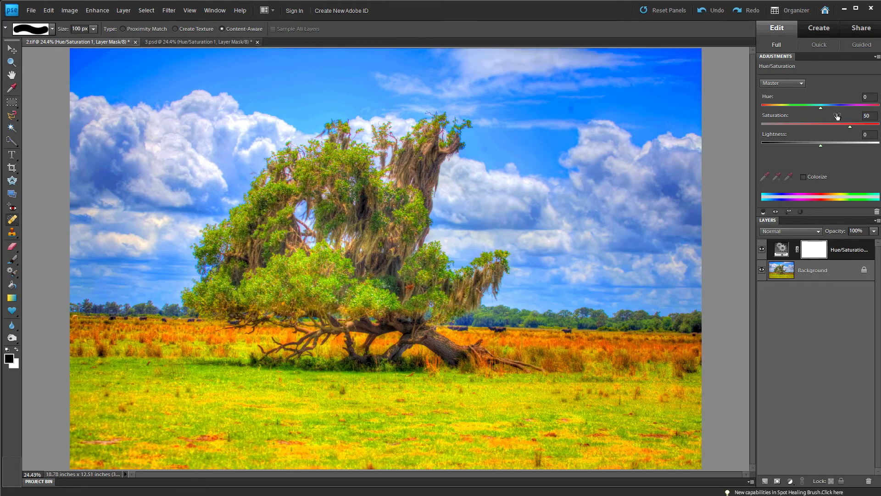
# Step: Shift the Reds hue by 40 in the Hue/Saturation layer
pyautogui.click(786, 82)
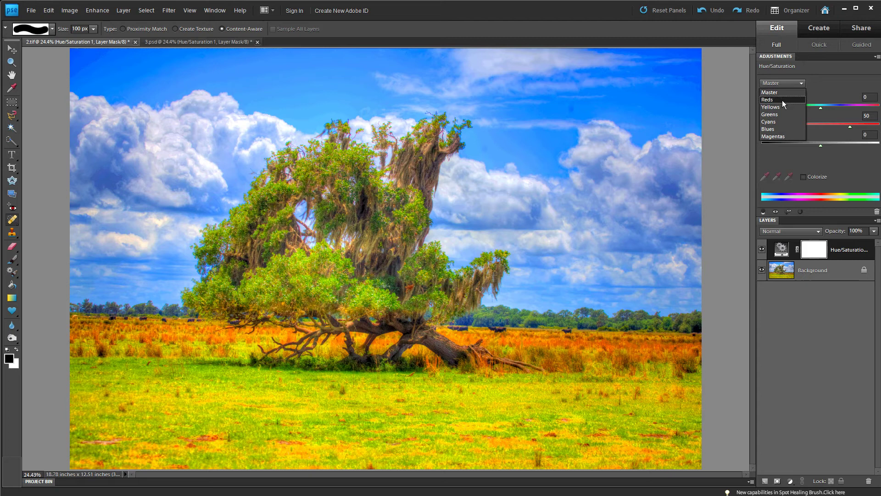
pyautogui.click(783, 100)
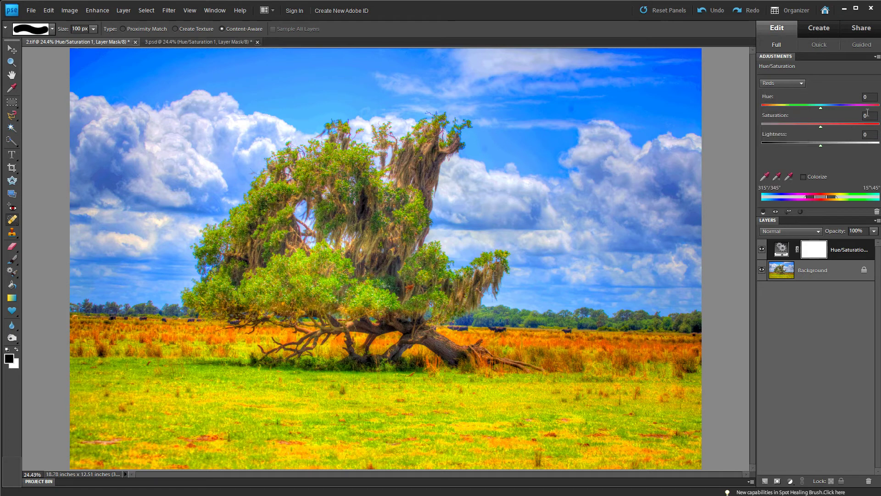
pyautogui.click(865, 96)
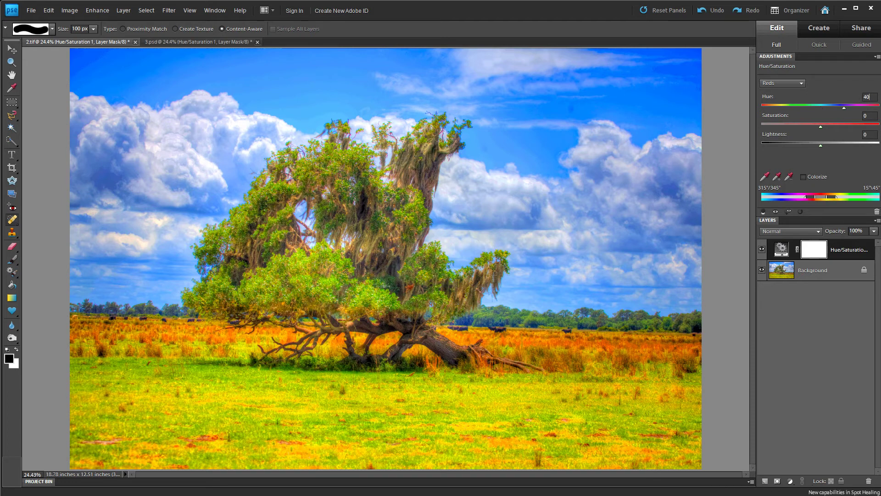
pyautogui.write('40')
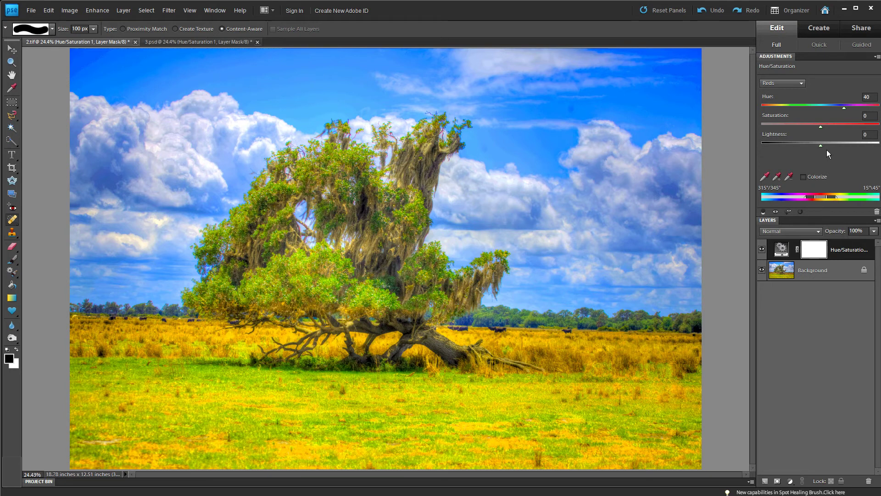
# Step: Raise the Yellows saturation to 50 to intensify the golden grass
pyautogui.click(794, 84)
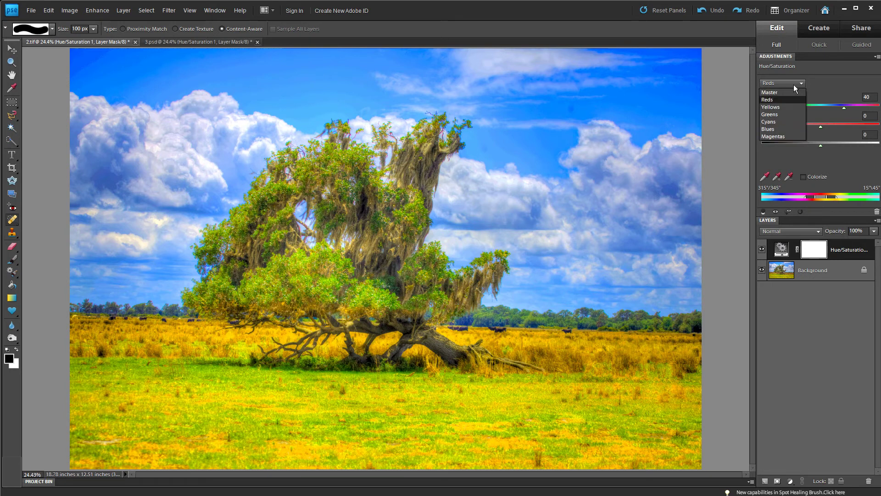
pyautogui.click(786, 112)
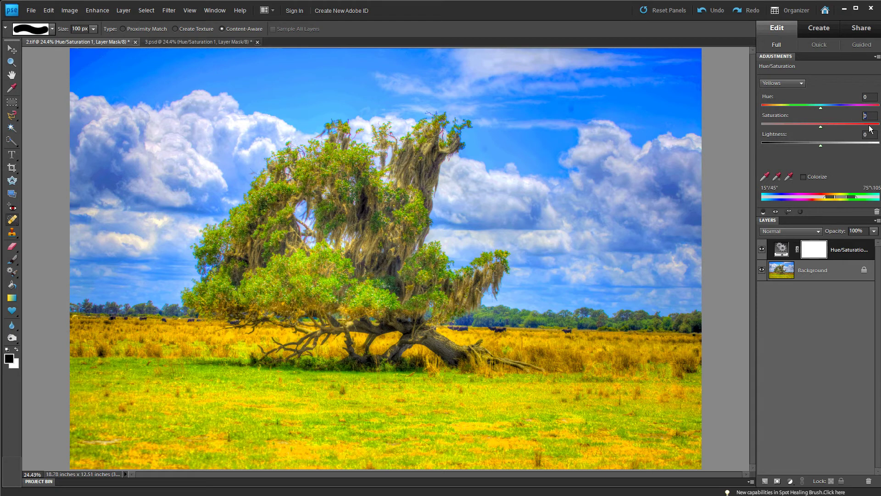
pyautogui.write('50')
pyautogui.press('Return')
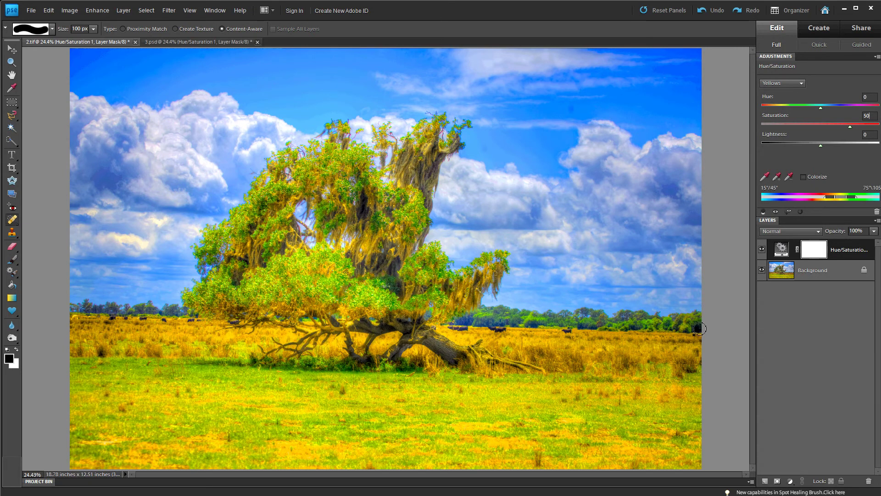
pyautogui.click(800, 84)
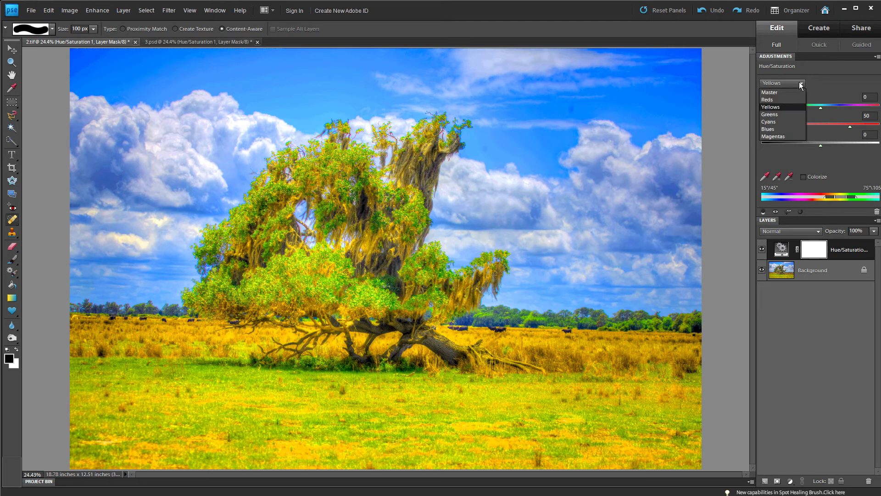
# Step: Lower the Blues lightness to -50 to deepen the sky
pyautogui.click(790, 130)
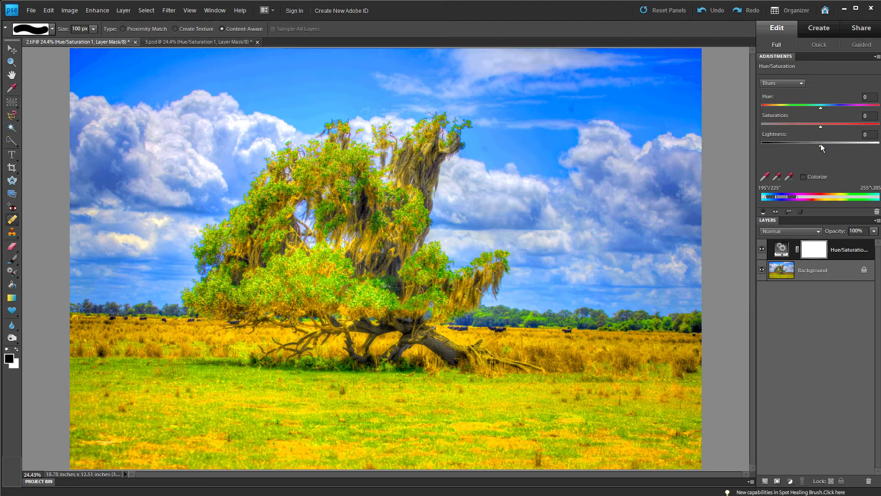
pyautogui.click(865, 134)
pyautogui.write('-50')
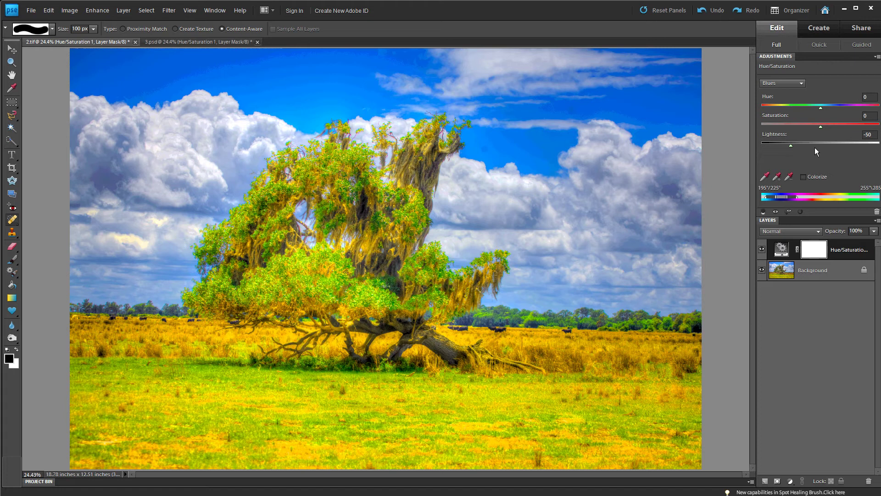
pyautogui.click(791, 86)
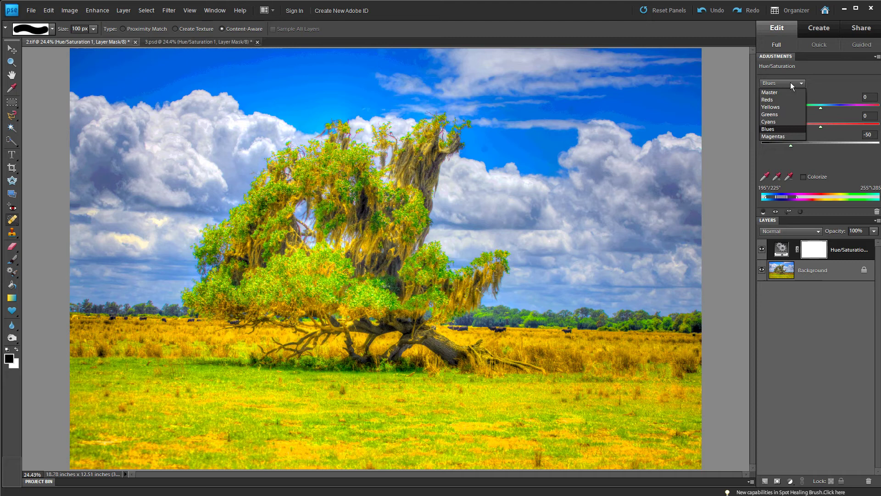
pyautogui.click(791, 85)
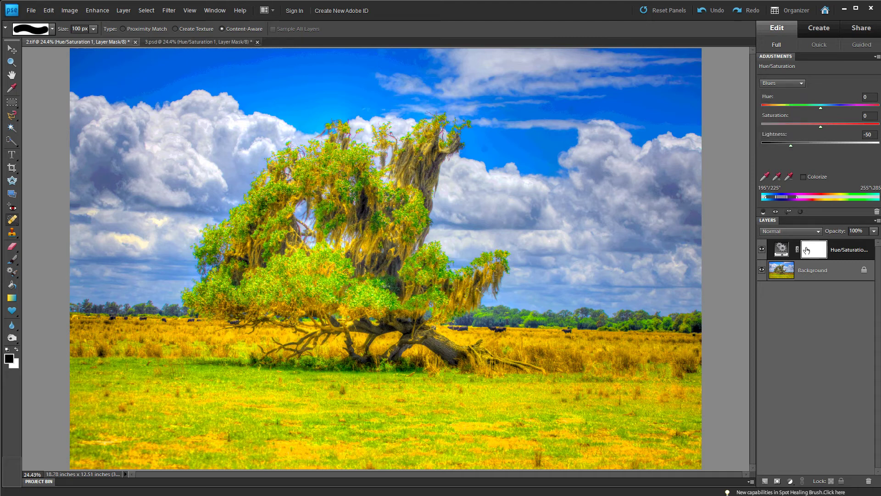
# Step: Compare the image with and without the Hue/Saturation adjustment
pyautogui.click(763, 252)
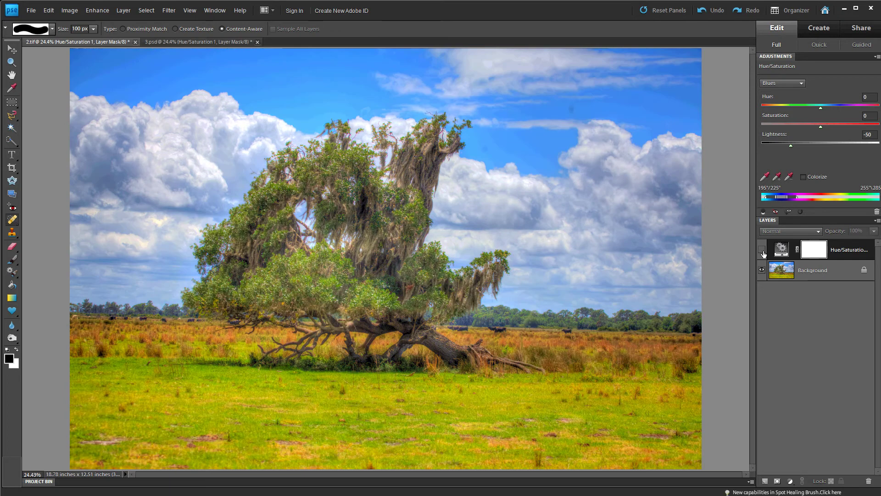
pyautogui.click(763, 251)
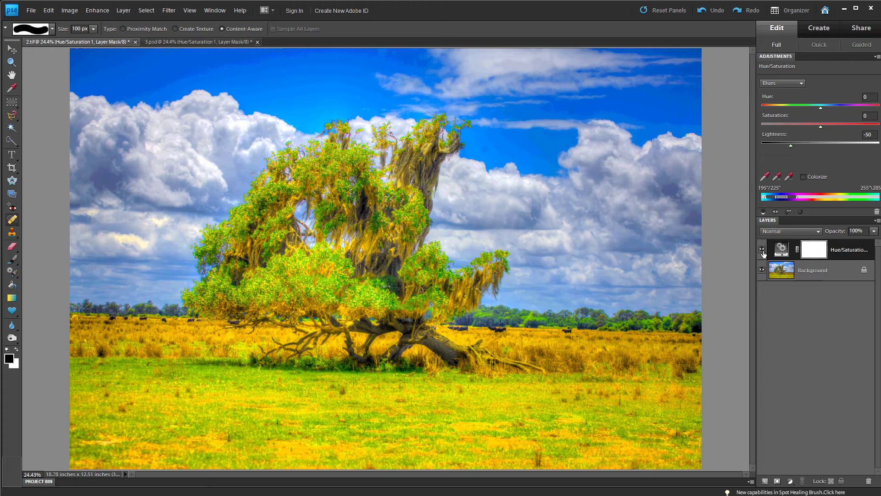
pyautogui.click(782, 252)
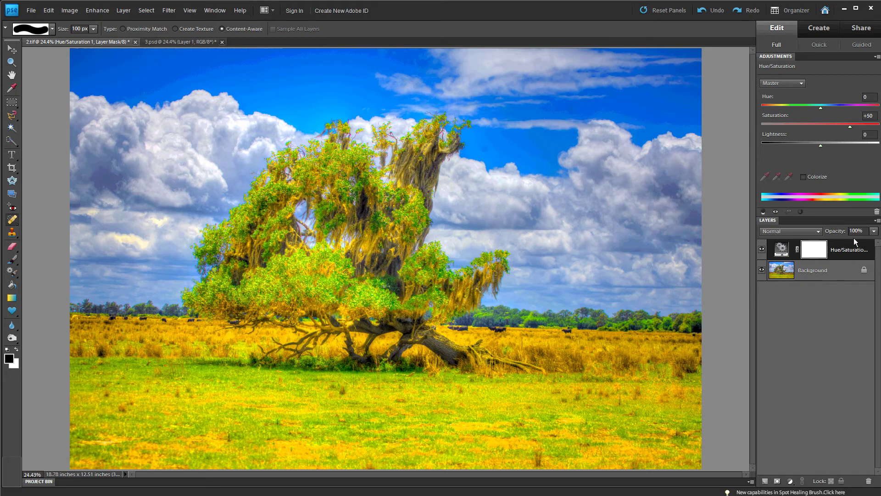
# Step: Flatten the image and duplicate the Background as Layer 1
pyautogui.click(877, 221)
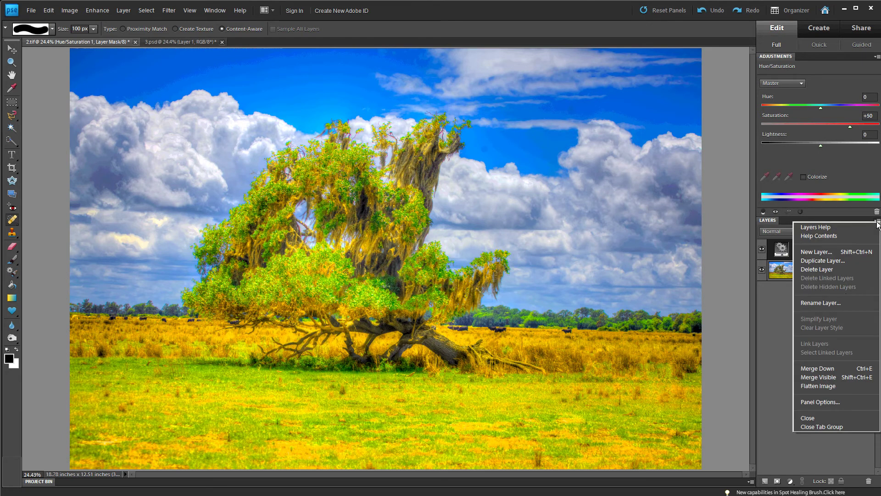
pyautogui.click(818, 385)
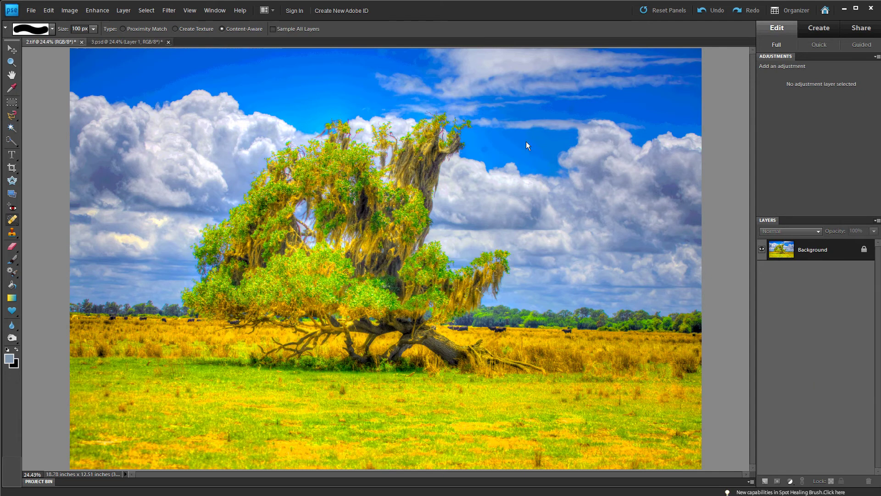
pyautogui.hotkey('ctrl', 'j')
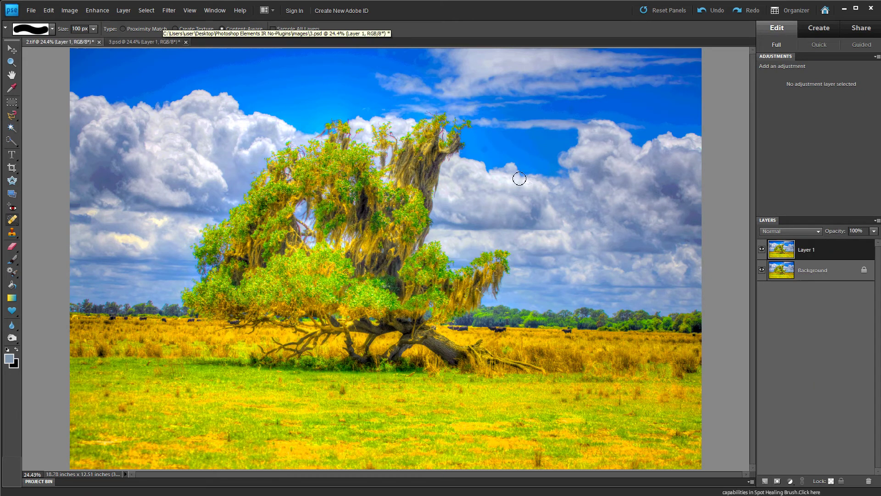
pyautogui.click(70, 10)
pyautogui.moveTo(109, 14)
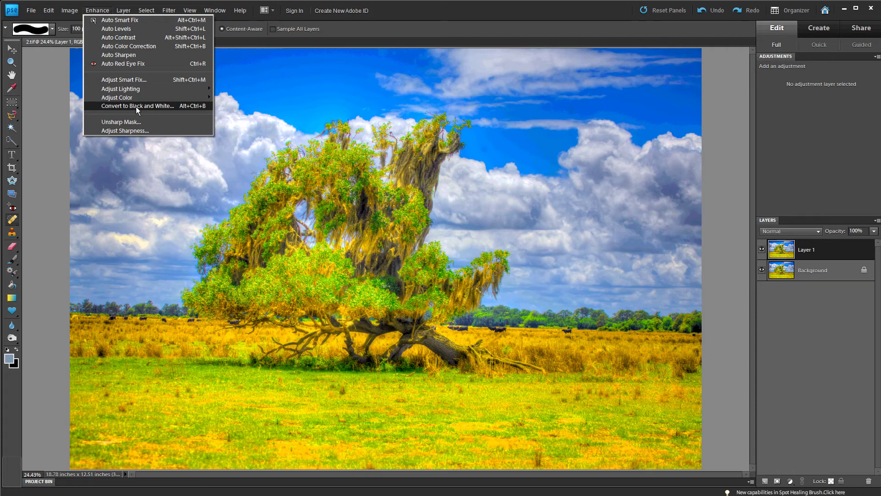
# Step: Convert Layer 1 to black and white, raising Green to whiten foliage and grass
pyautogui.click(137, 106)
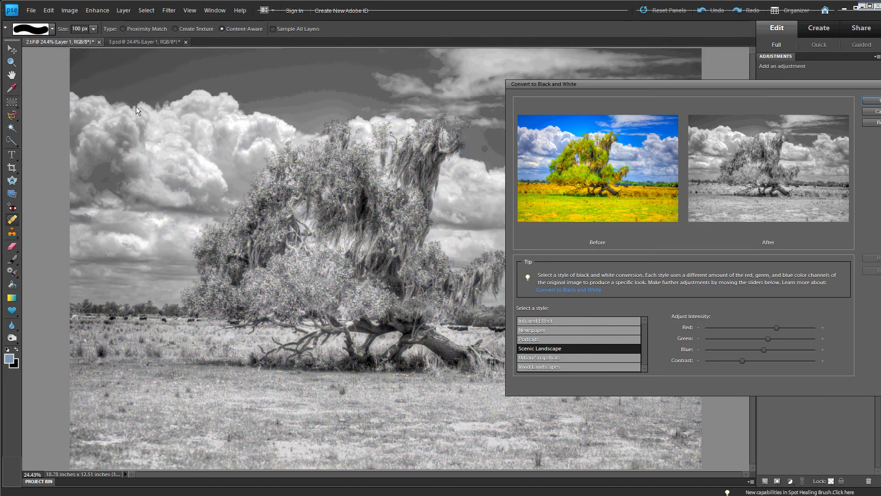
pyautogui.moveTo(600, 81); pyautogui.dragTo(513, 129)
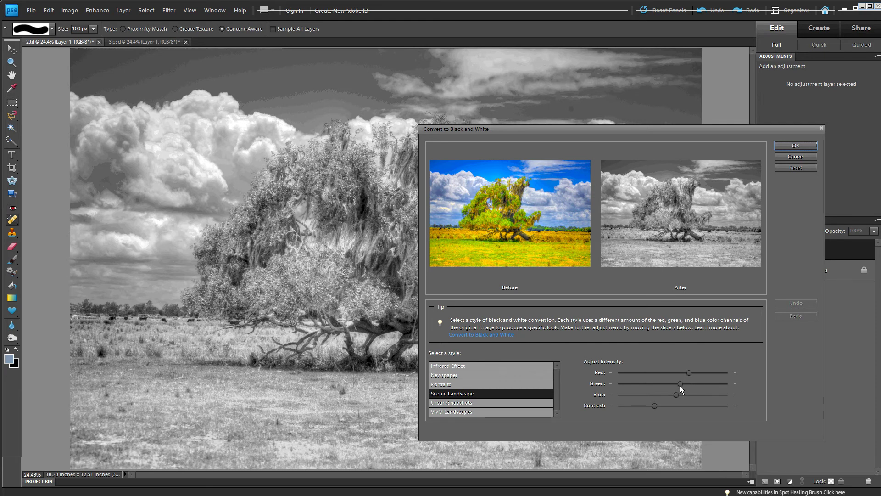
pyautogui.moveTo(680, 383); pyautogui.dragTo(663, 394)
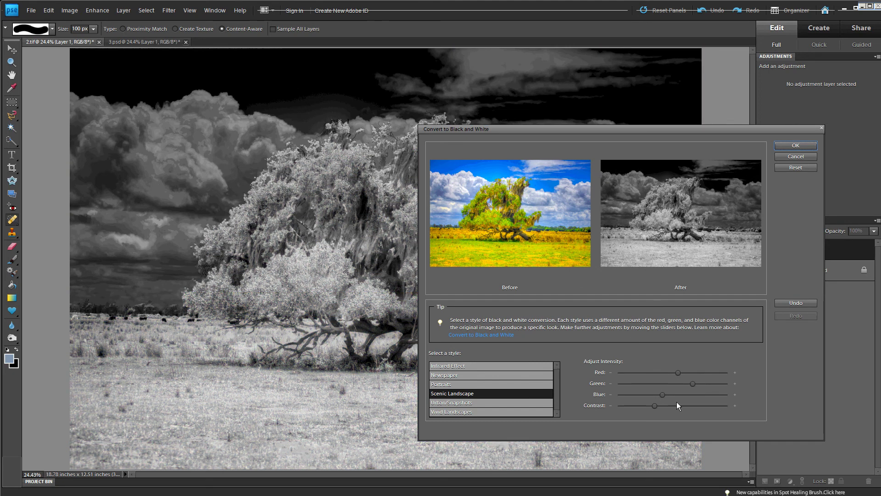
pyautogui.moveTo(662, 396); pyautogui.dragTo(660, 396)
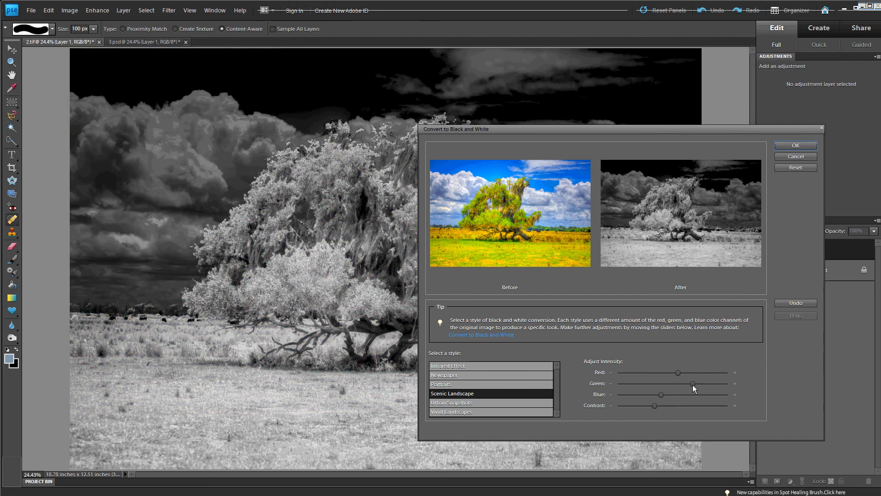
pyautogui.moveTo(693, 385); pyautogui.dragTo(698, 385)
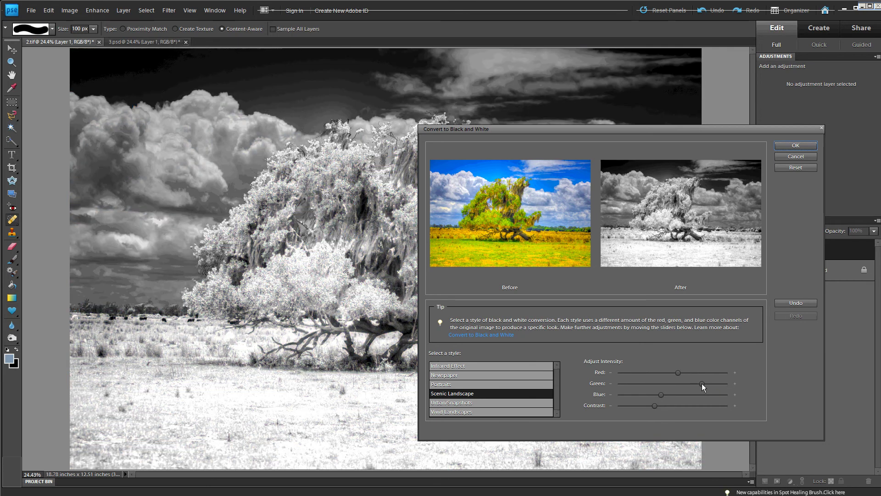
pyautogui.moveTo(701, 384); pyautogui.dragTo(705, 384)
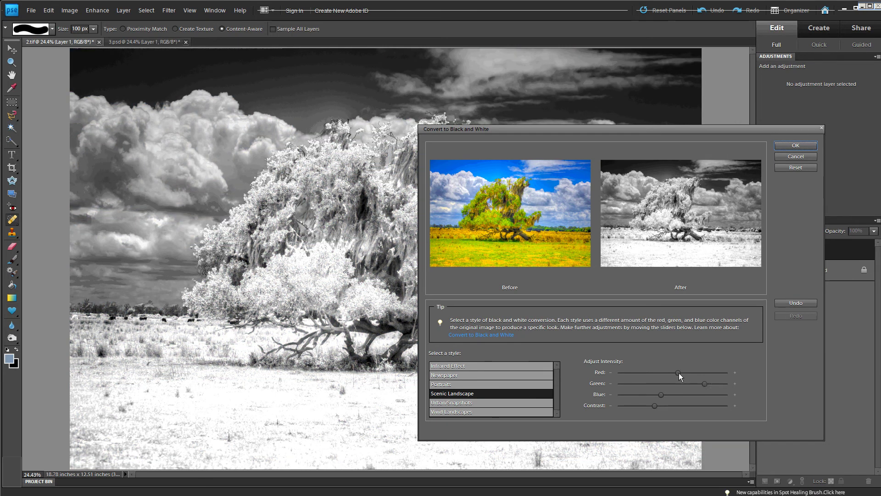
# Step: Lower Red, ease Green back, add slight contrast, apply, and compare with the colour original
pyautogui.moveTo(679, 373); pyautogui.dragTo(676, 373)
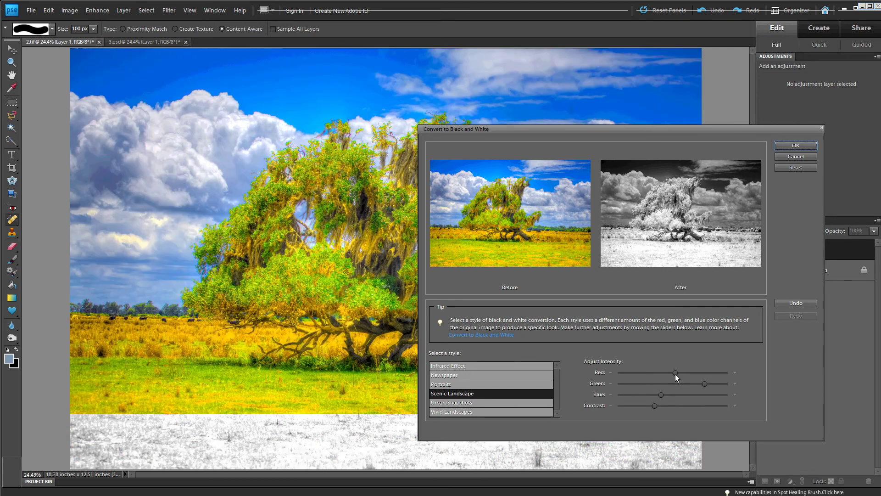
pyautogui.moveTo(675, 374); pyautogui.dragTo(674, 376)
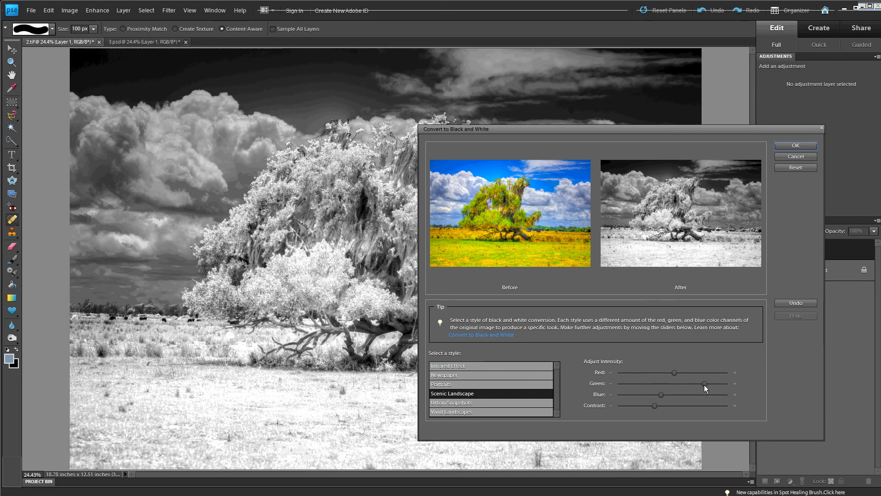
pyautogui.moveTo(704, 384); pyautogui.dragTo(703, 386)
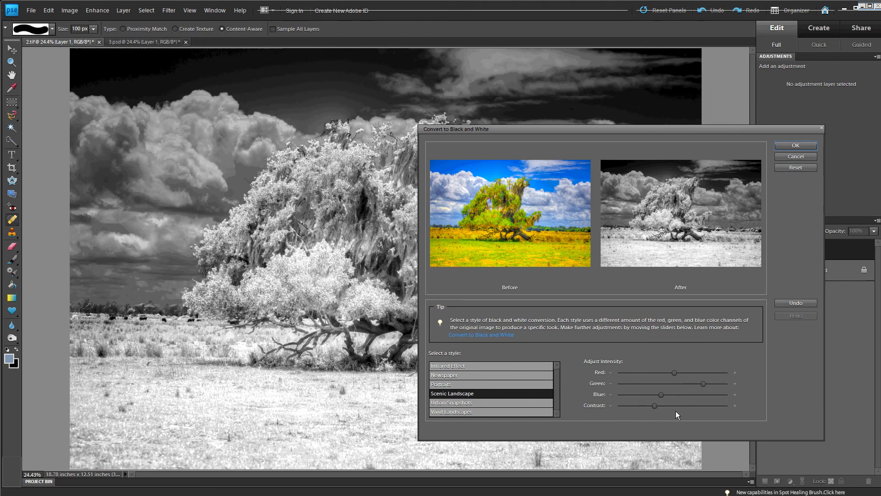
pyautogui.moveTo(655, 406); pyautogui.dragTo(660, 406)
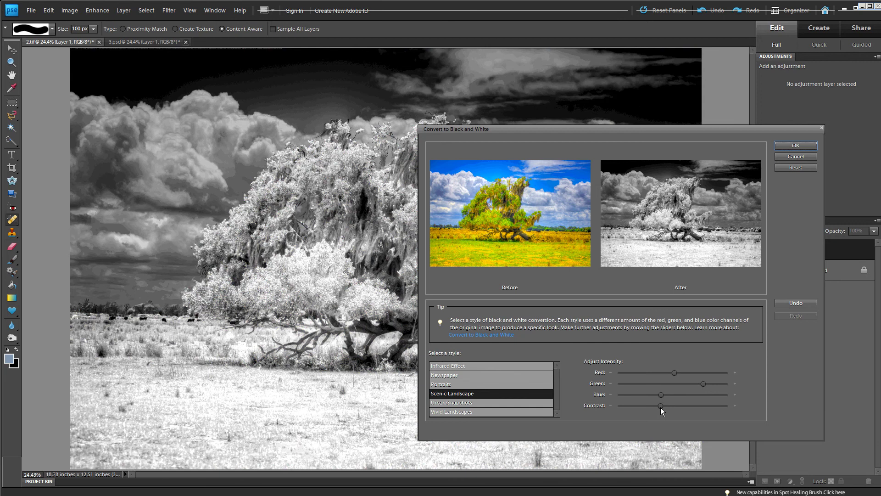
pyautogui.moveTo(661, 407); pyautogui.dragTo(661, 407)
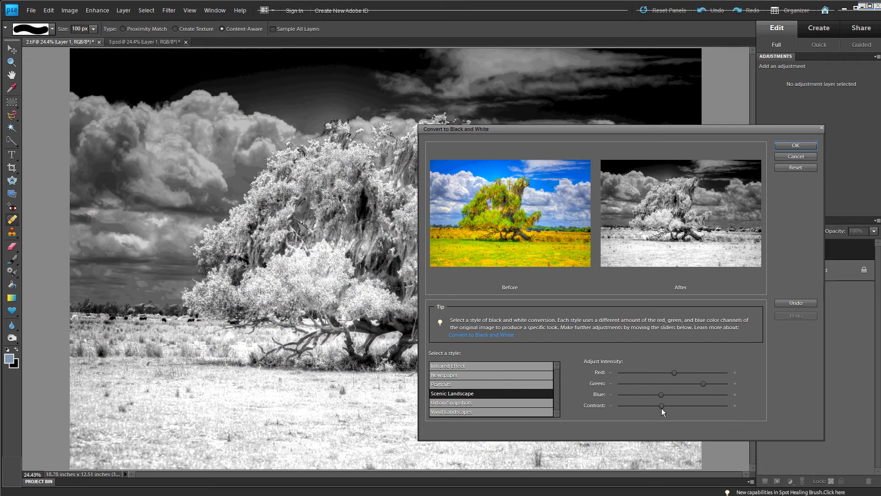
pyautogui.click(796, 146)
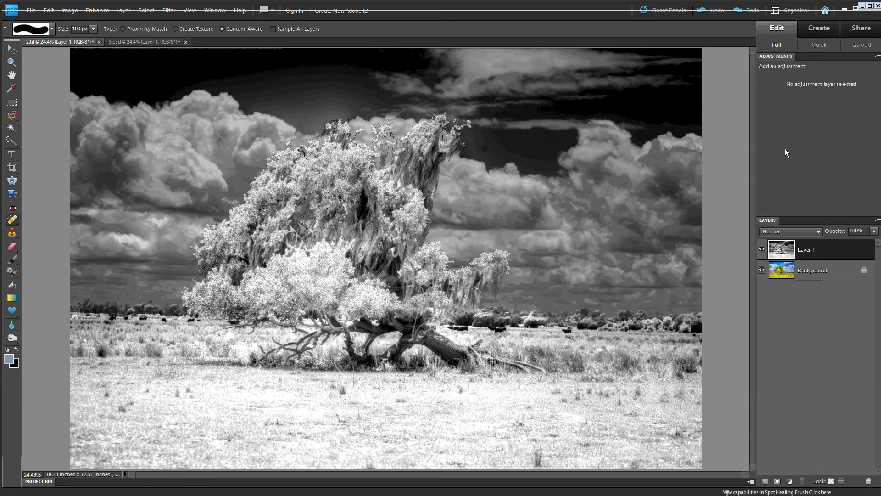
pyautogui.click(761, 250)
pyautogui.click(761, 250)
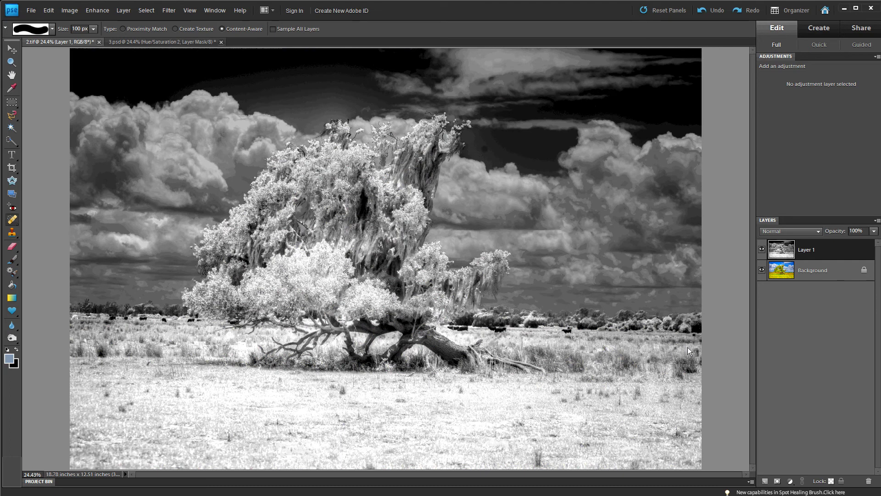
# Step: Add a colorized Hue/Saturation layer at Hue 213, Saturation 20, and compare with plain greyscale
pyautogui.click(791, 481)
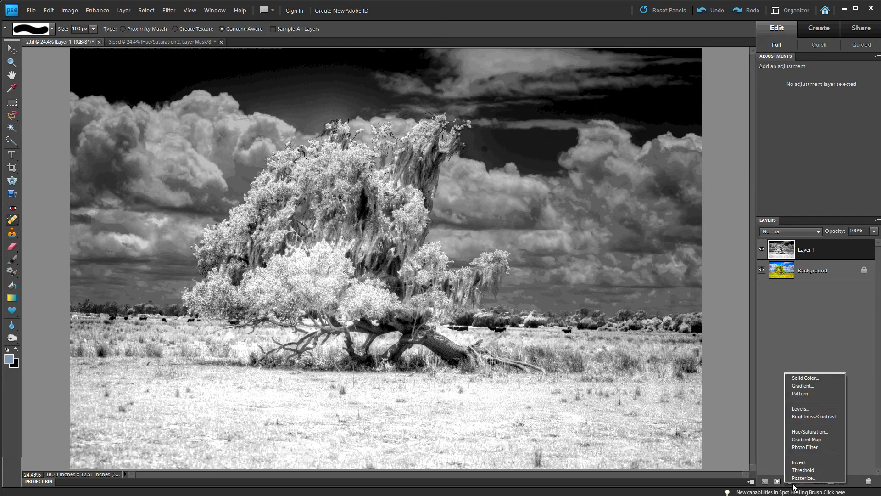
pyautogui.click(798, 431)
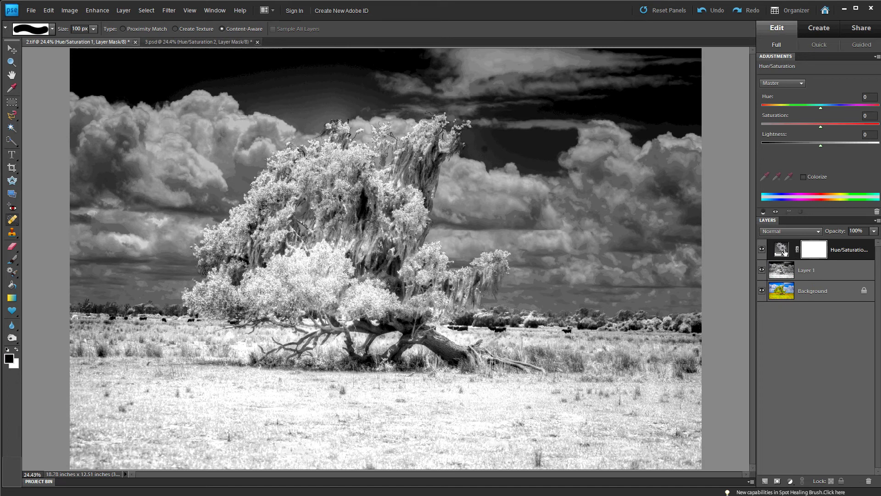
pyautogui.click(803, 177)
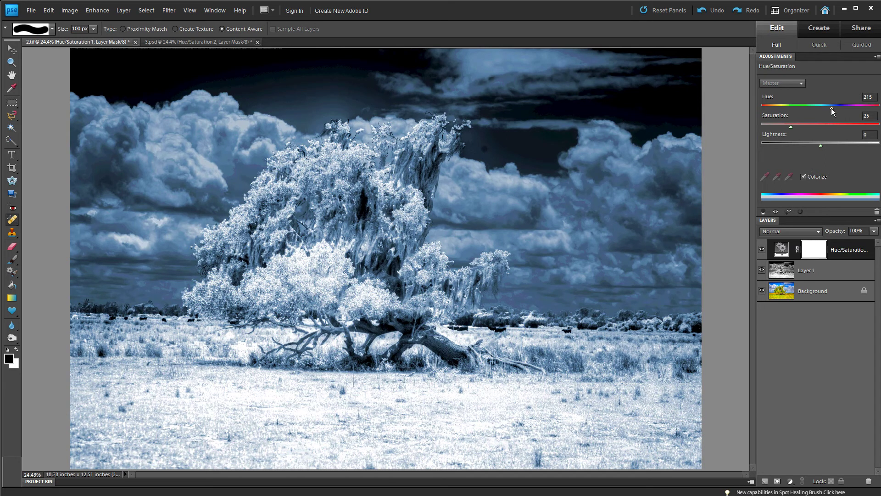
pyautogui.moveTo(832, 111); pyautogui.dragTo(774, 110)
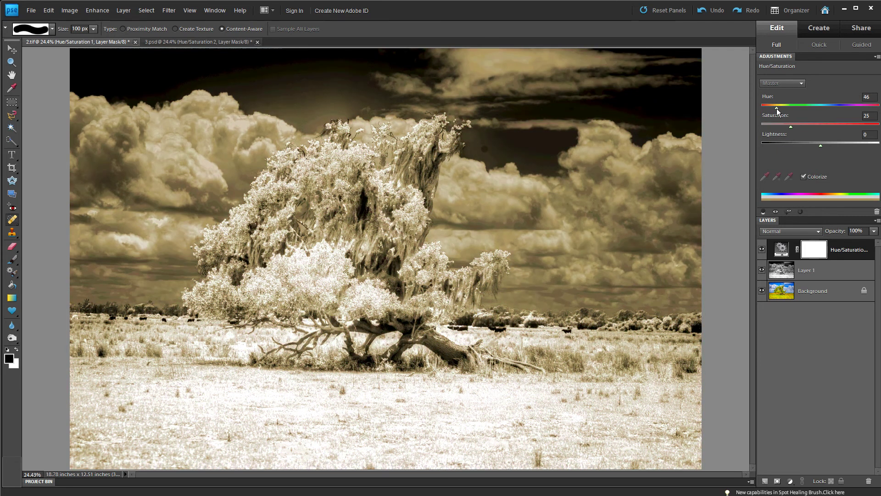
pyautogui.moveTo(772, 109); pyautogui.dragTo(831, 112)
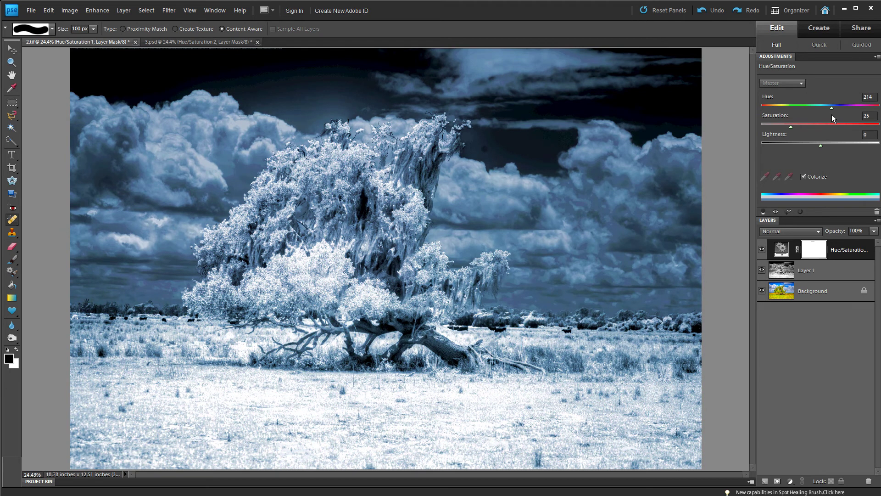
pyautogui.moveTo(832, 114); pyautogui.dragTo(830, 115)
pyautogui.moveTo(779, 128); pyautogui.dragTo(781, 130)
pyautogui.click(761, 249)
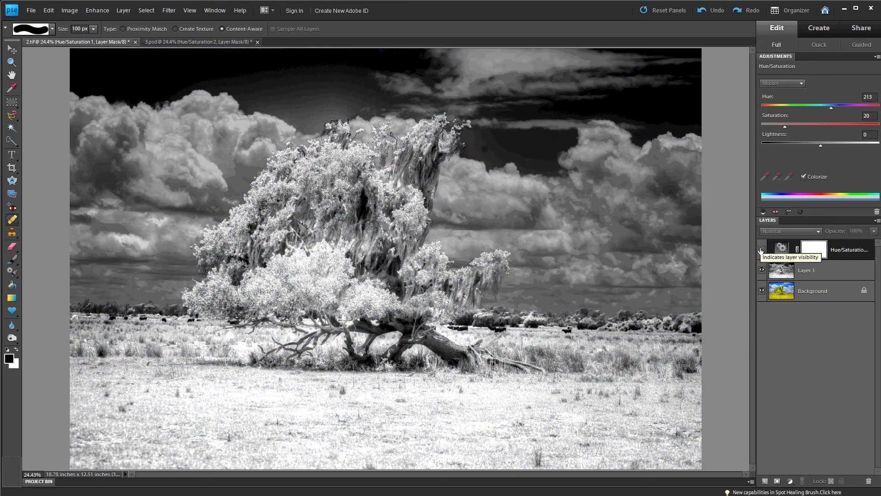
pyautogui.click(761, 249)
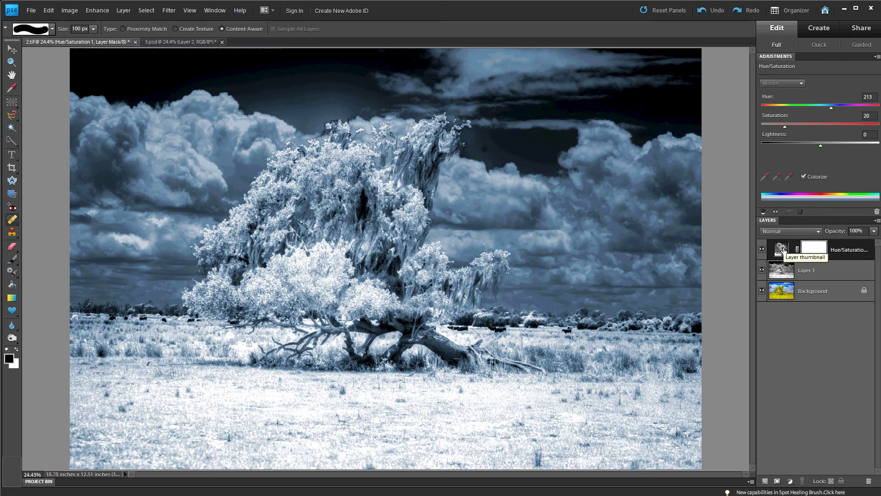
# Step: Stamp all visible layers into a new Layer 2 and apply a 20-pixel Gaussian blur
pyautogui.hotkey('ctrl', 'alt', 'shift', 'e')
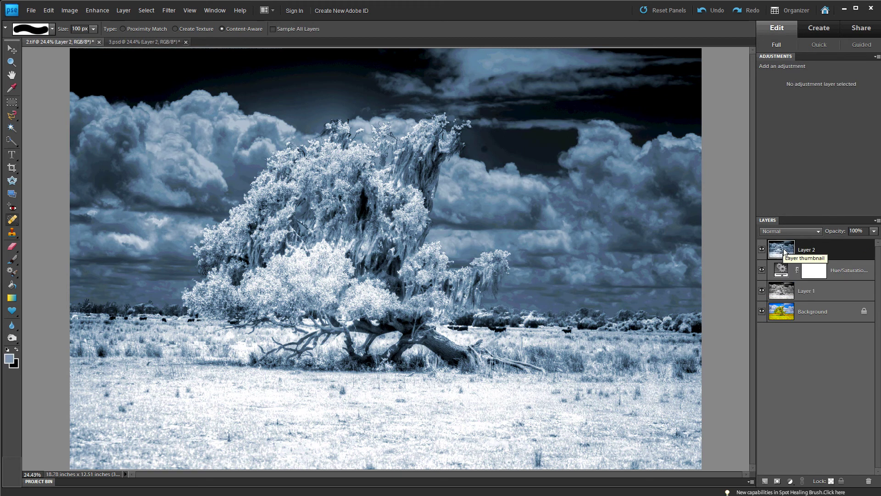
pyautogui.click(168, 10)
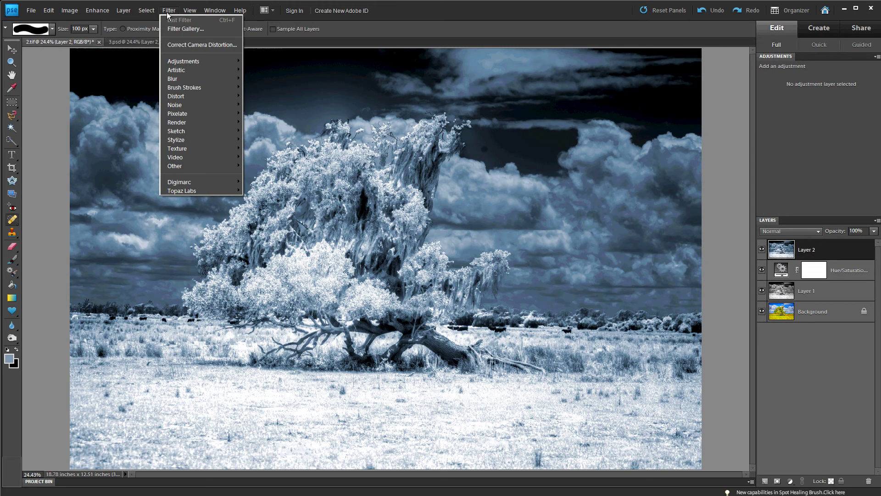
pyautogui.moveTo(216, 76)
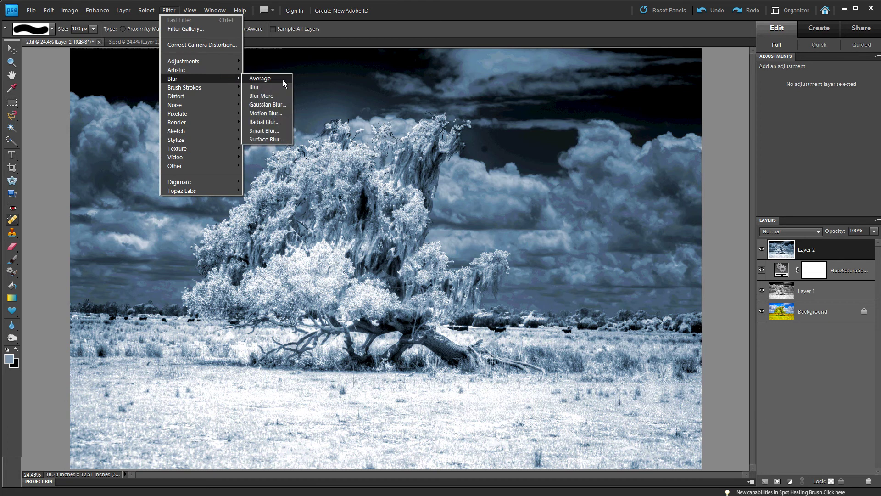
pyautogui.click(276, 105)
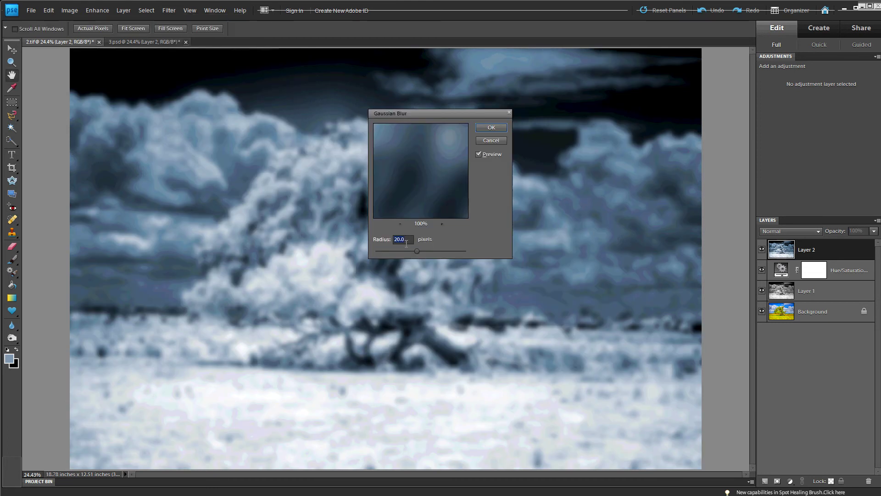
pyautogui.click(491, 128)
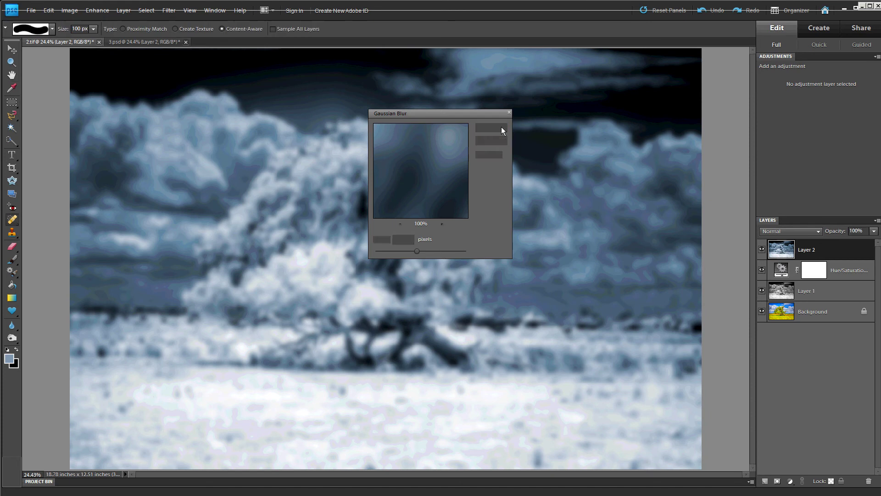
# Step: Set Layer 2's blend mode to Soft Light with 40% opacity
pyautogui.click(781, 230)
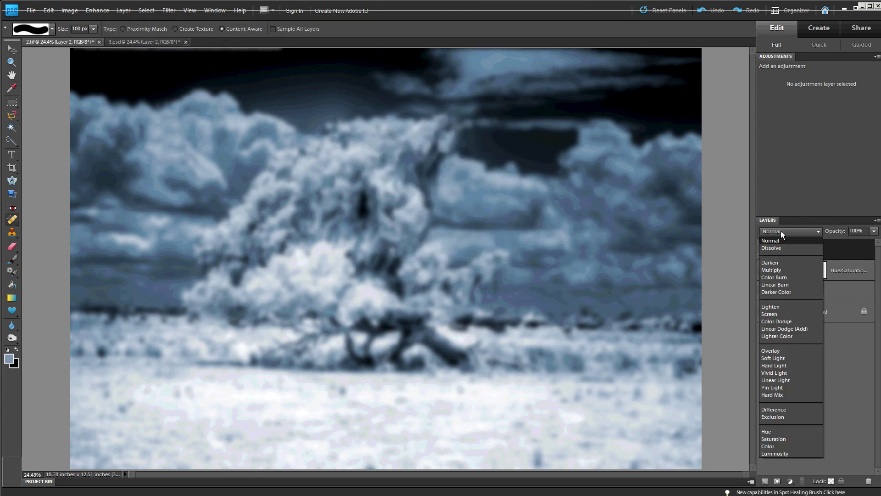
pyautogui.click(782, 360)
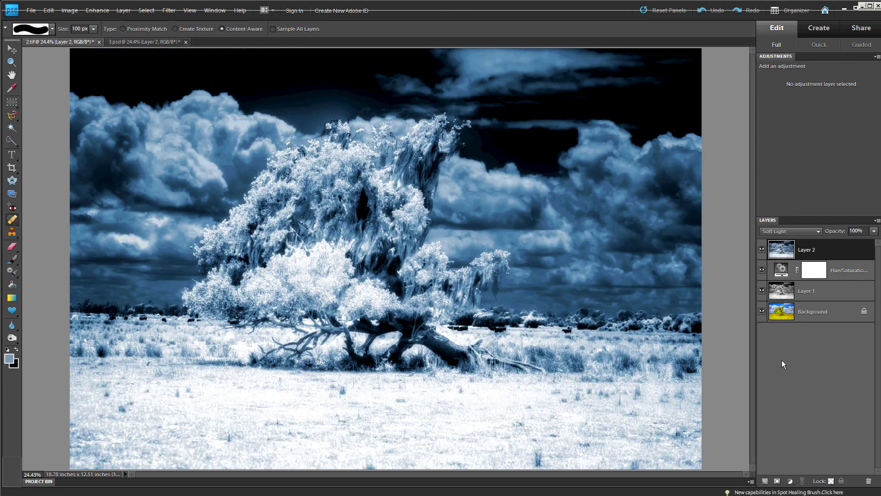
pyautogui.click(874, 231)
pyautogui.moveTo(874, 241); pyautogui.dragTo(841, 241)
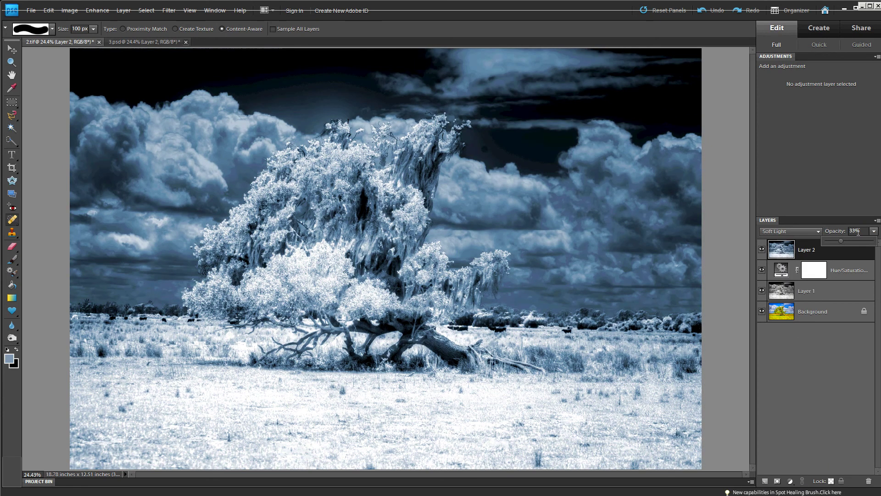
pyautogui.click(830, 227)
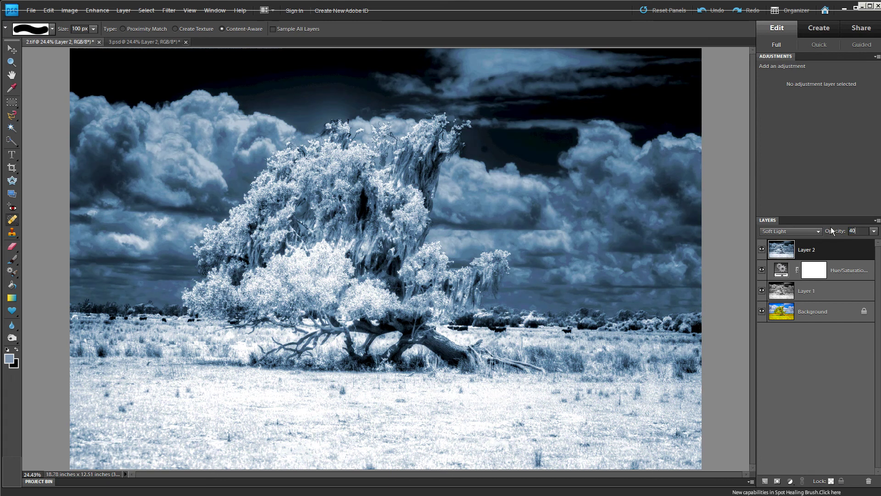
pyautogui.write('40')
pyautogui.click(783, 272)
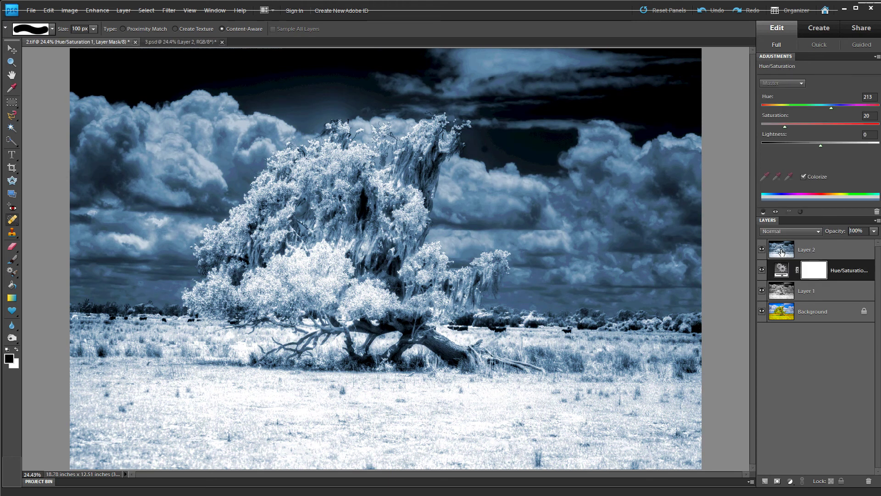
pyautogui.click(767, 251)
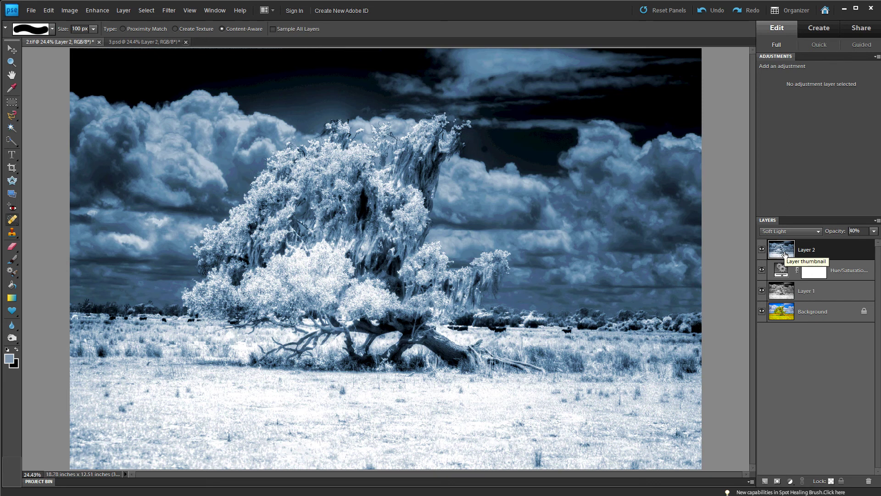
# Step: Stamp the visible image into a new Layer 3 and zoom out to the whole photo
pyautogui.hotkey('ctrl', 'alt', 'shift', 'e')
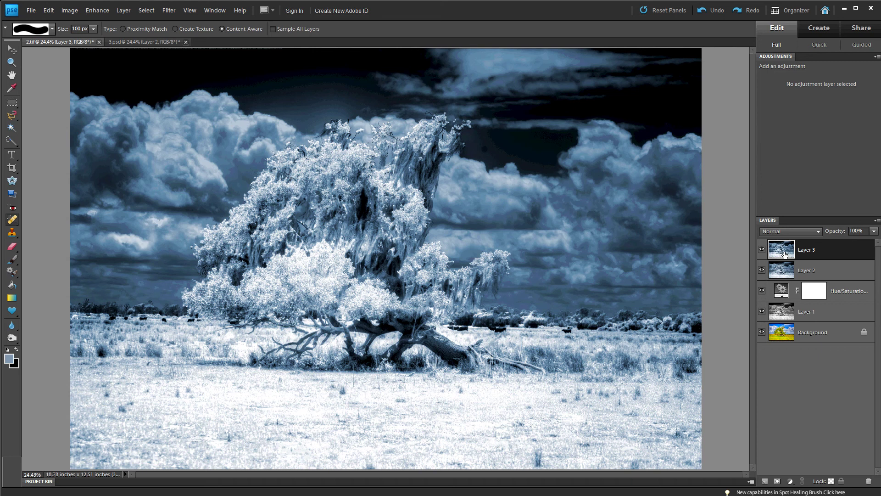
pyautogui.press('z')
pyautogui.hotkey('ctrl', '-')
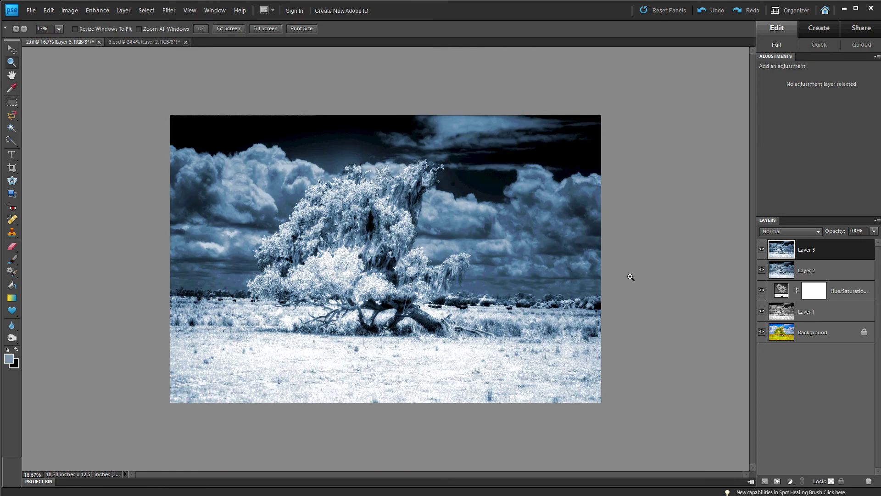
# Step: Rotate Layer 3 about -1.9°, scale it to 106.9%, nudge it right and down, and commit
pyautogui.hotkey('ctrl', 't')
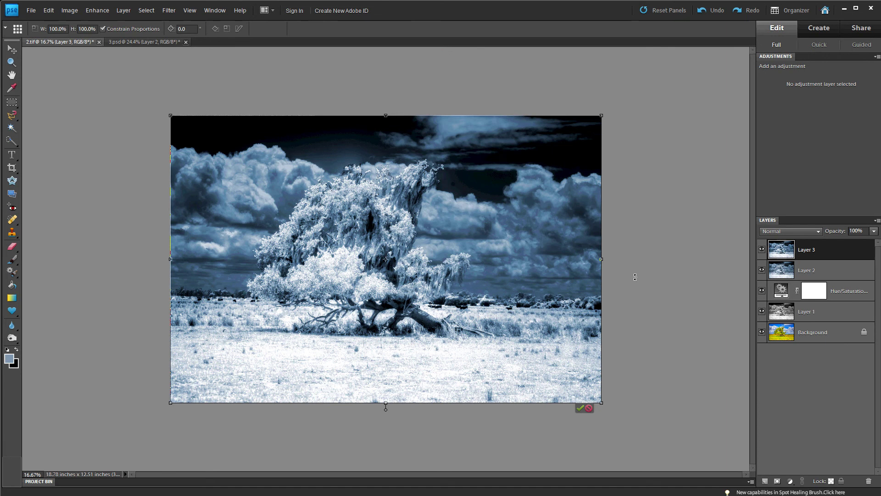
pyautogui.moveTo(635, 277); pyautogui.dragTo(634, 267)
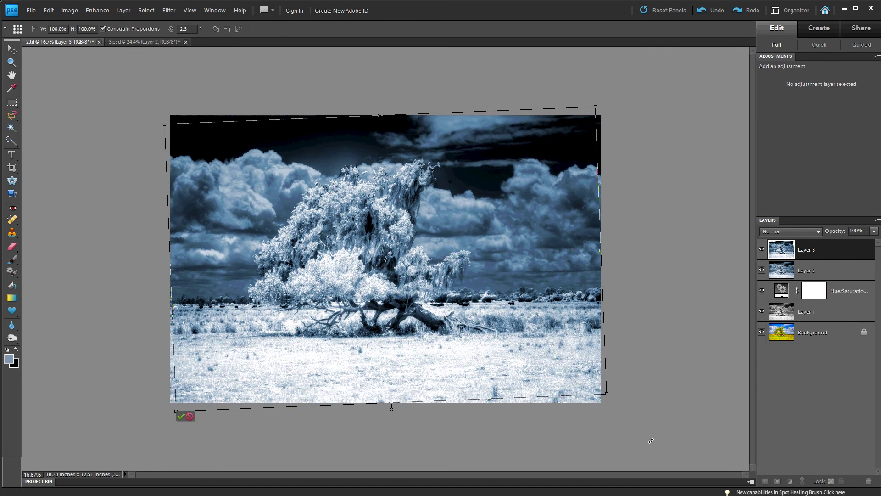
pyautogui.moveTo(642, 365); pyautogui.dragTo(643, 369)
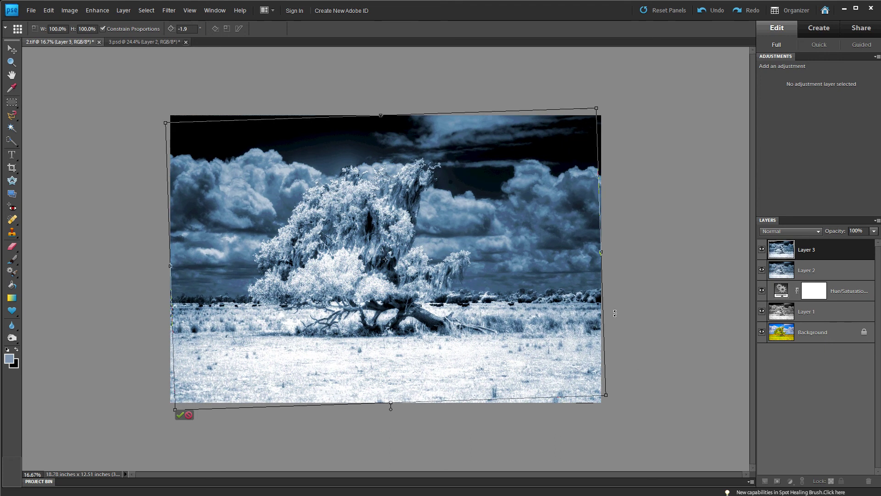
pyautogui.moveTo(165, 122); pyautogui.dragTo(151, 113)
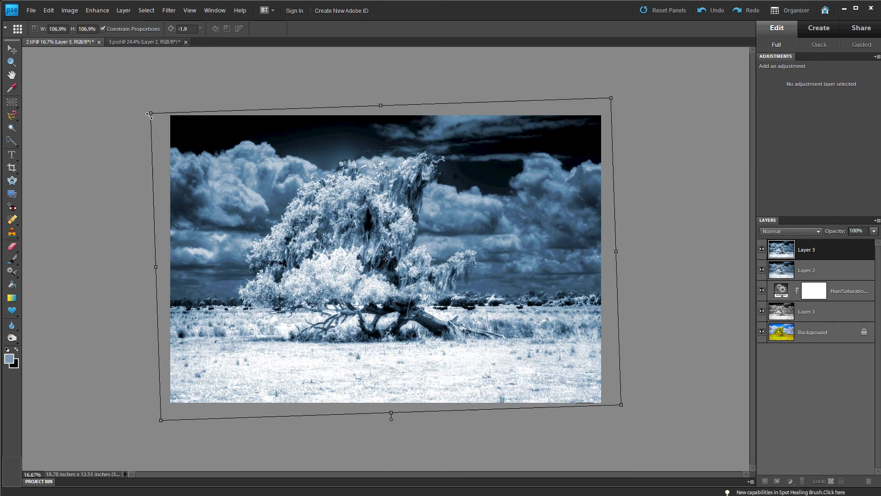
pyautogui.moveTo(461, 189)
pyautogui.mouseDown()
pyautogui.moveTo(473, 193)
pyautogui.moveTo(462, 194)
pyautogui.mouseUp()
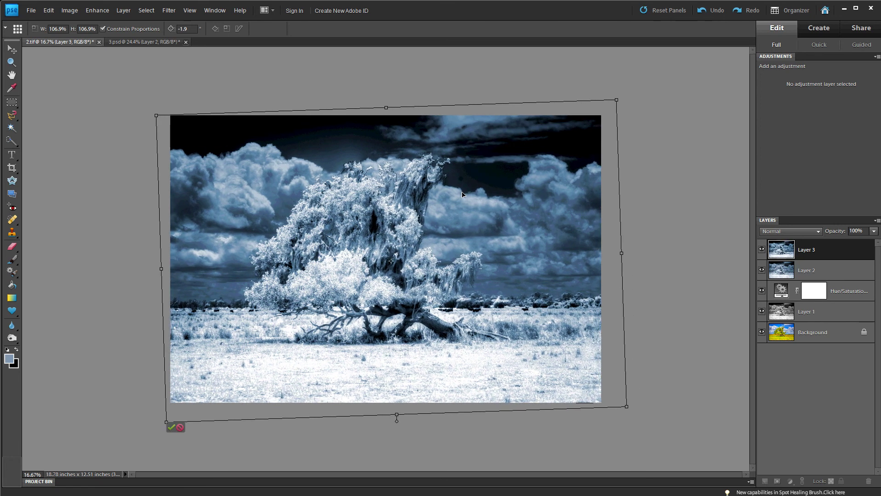
pyautogui.press('Return')
pyautogui.press('z')
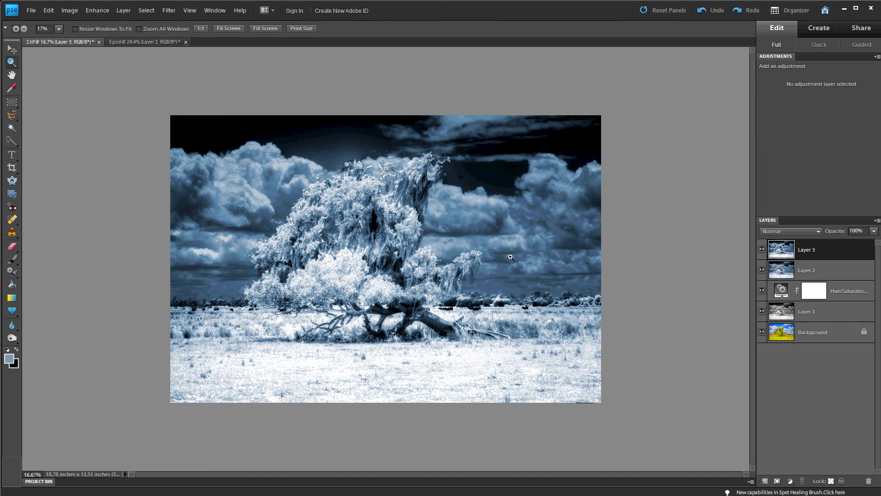
# Step: Spot-heal two small specks in the dark sky right of the treetop, then view the whole photo
pyautogui.press('j')
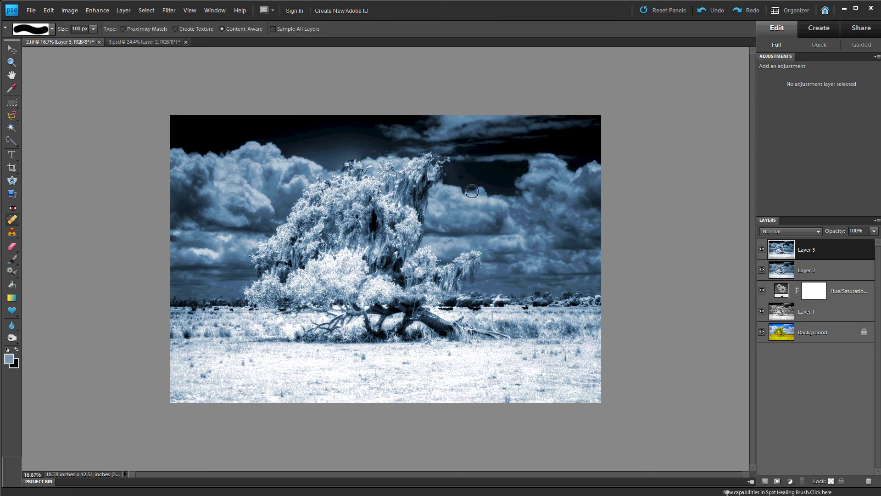
pyautogui.press('z')
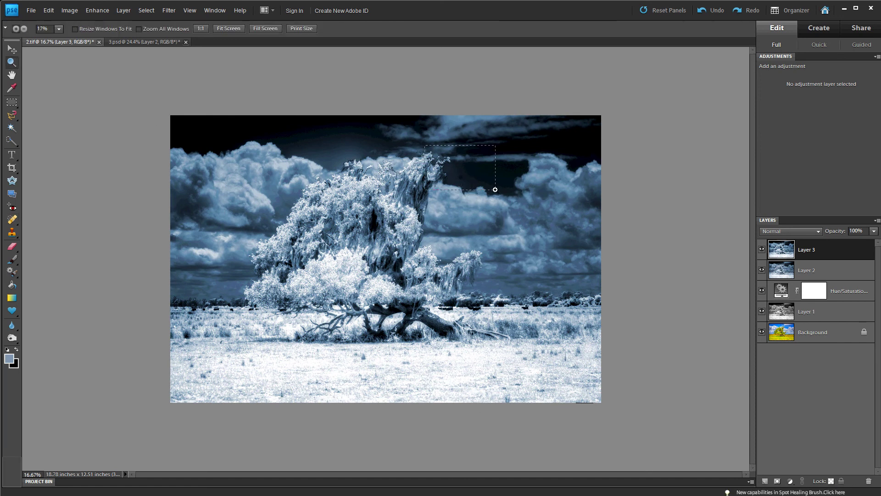
pyautogui.moveTo(424, 145); pyautogui.dragTo(566, 243)
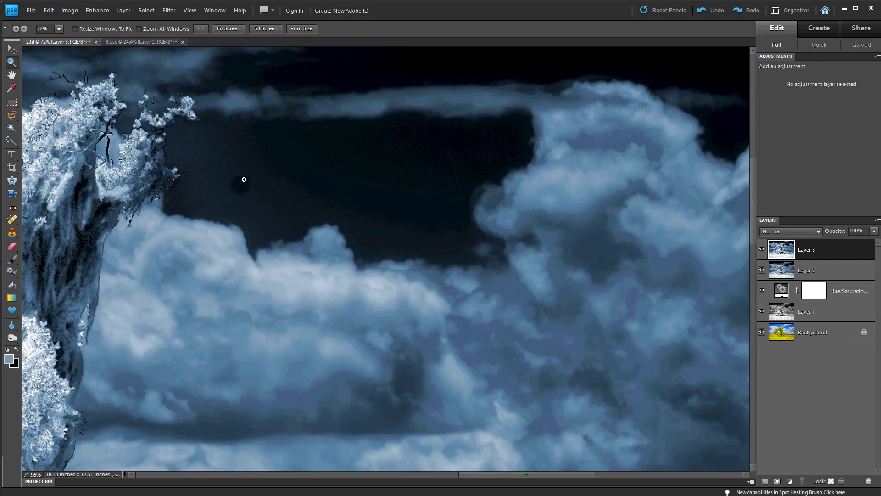
pyautogui.press('j')
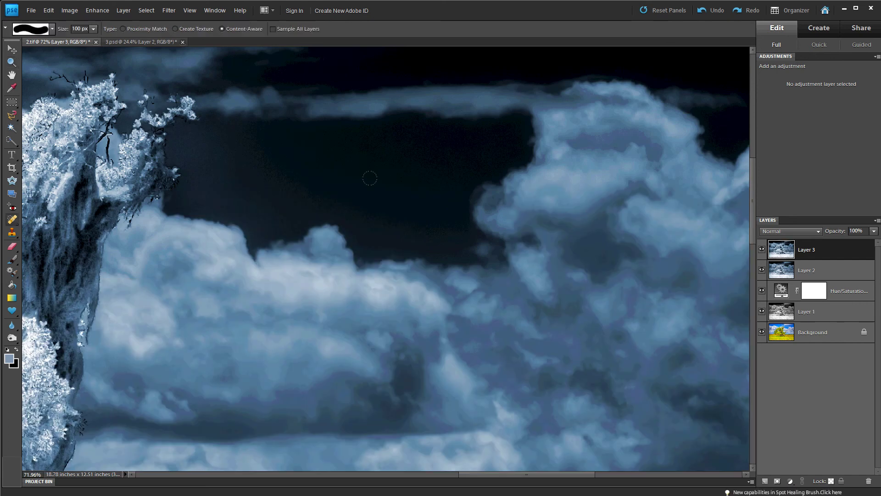
pyautogui.moveTo(380, 184)
pyautogui.mouseDown()
pyautogui.moveTo(391, 226)
pyautogui.moveTo(393, 400)
pyautogui.moveTo(677, 207)
pyautogui.moveTo(450, 196)
pyautogui.mouseUp()
pyautogui.click(263, 225)
pyautogui.click(249, 225)
pyautogui.hotkey('ctrl', '-')
pyautogui.hotkey('ctrl', '-')
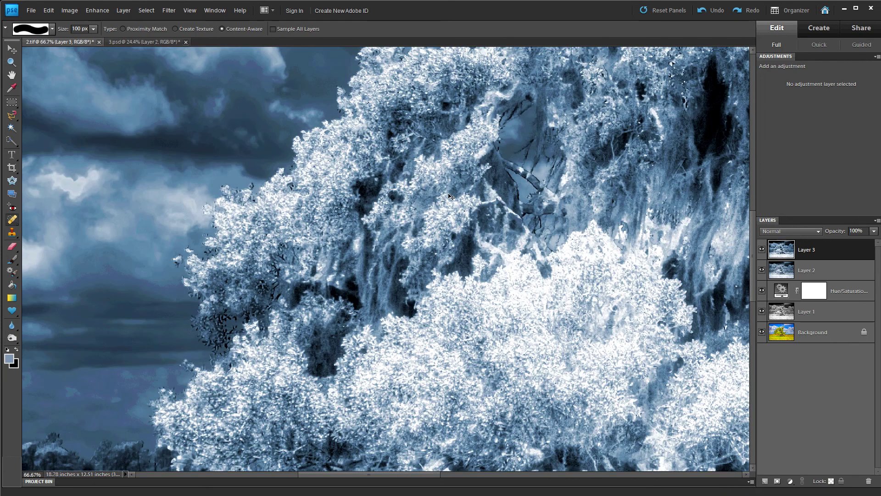
pyautogui.hotkey('ctrl', '-')
pyautogui.hotkey('ctrl', '-')
pyautogui.hotkey('ctrl', '-')
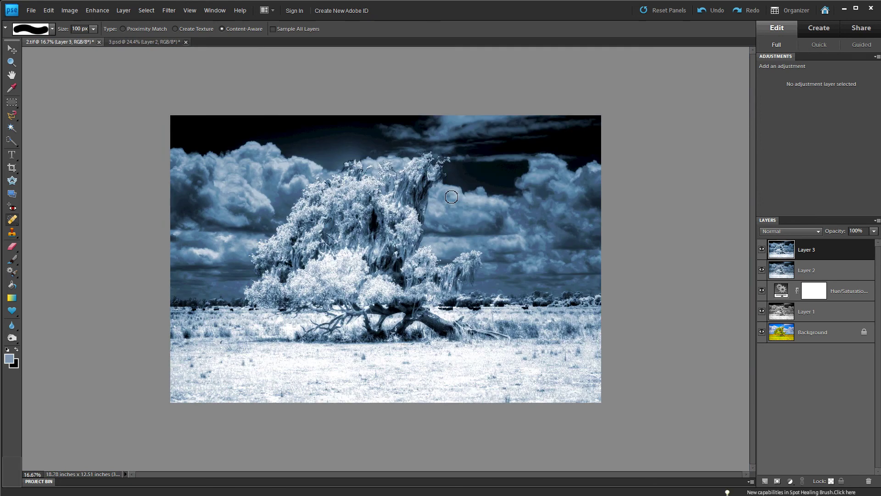
pyautogui.hotkey('ctrl', '+')
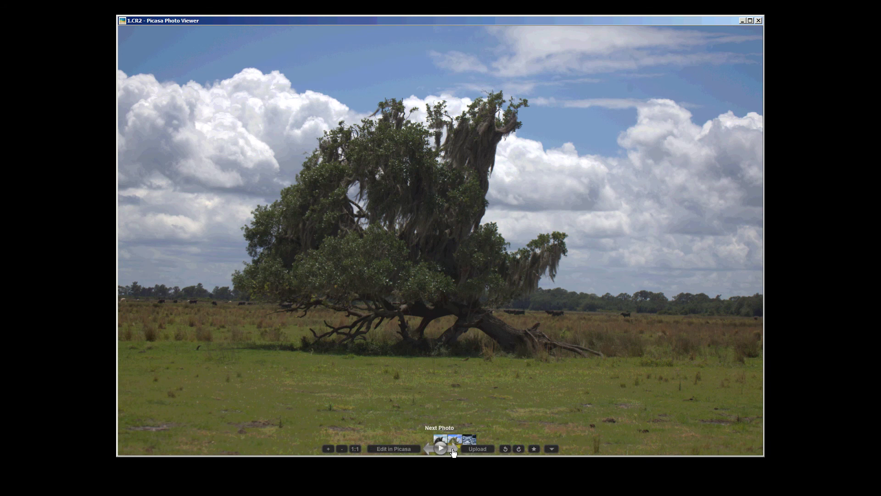
# Step: Step from 1.CR2 through 2.tif to display the finished 3.psd
pyautogui.click(453, 453)
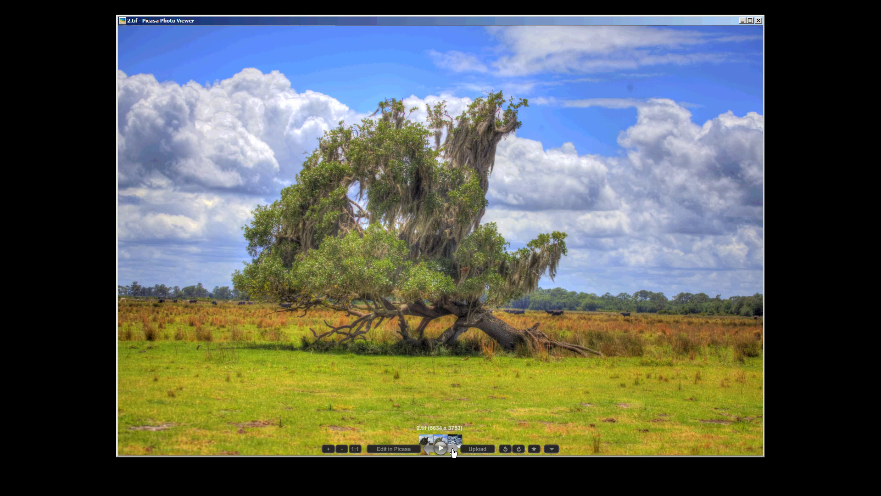
pyautogui.click(454, 451)
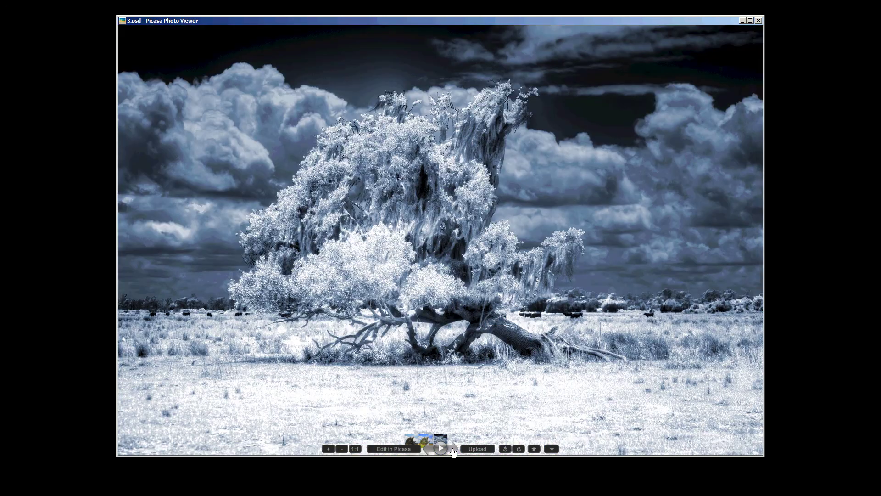